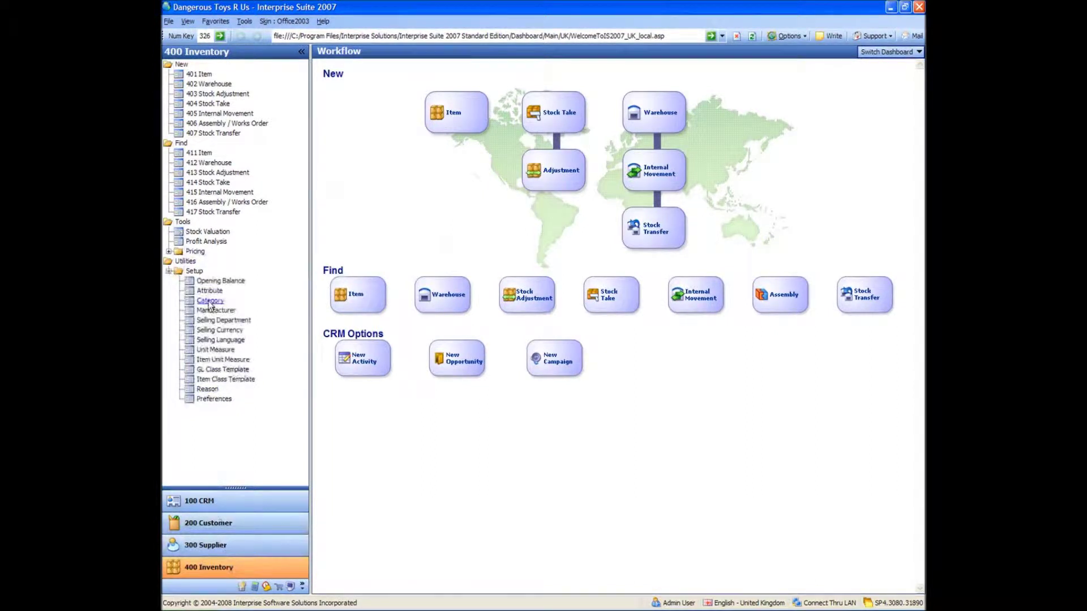
Step: Open the inventory category setup and create and save a category with the code Dangerous Toys
left_click(209, 302)
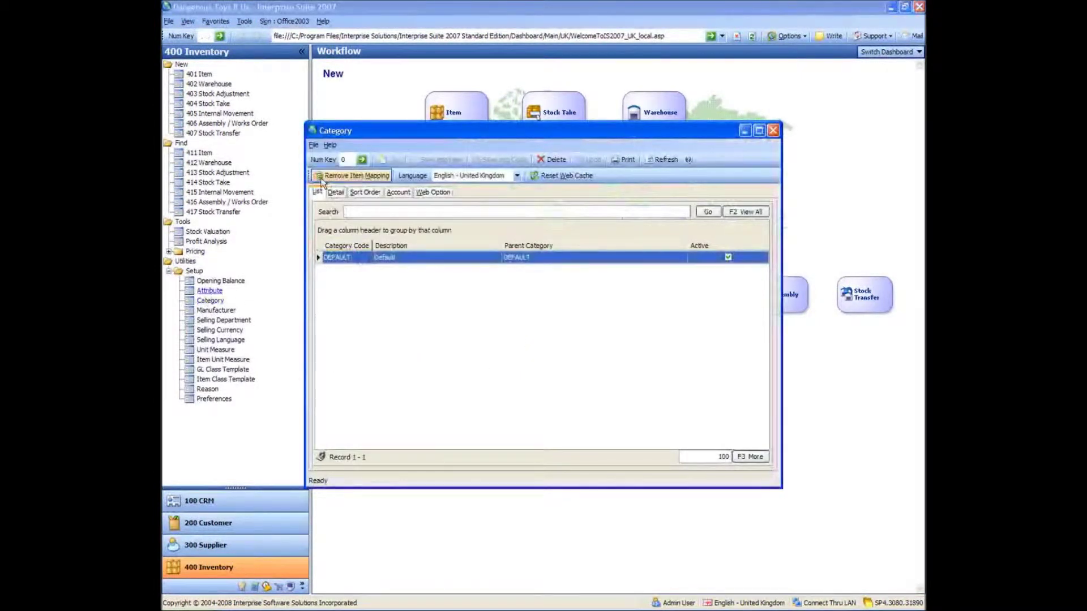
left_click(383, 161)
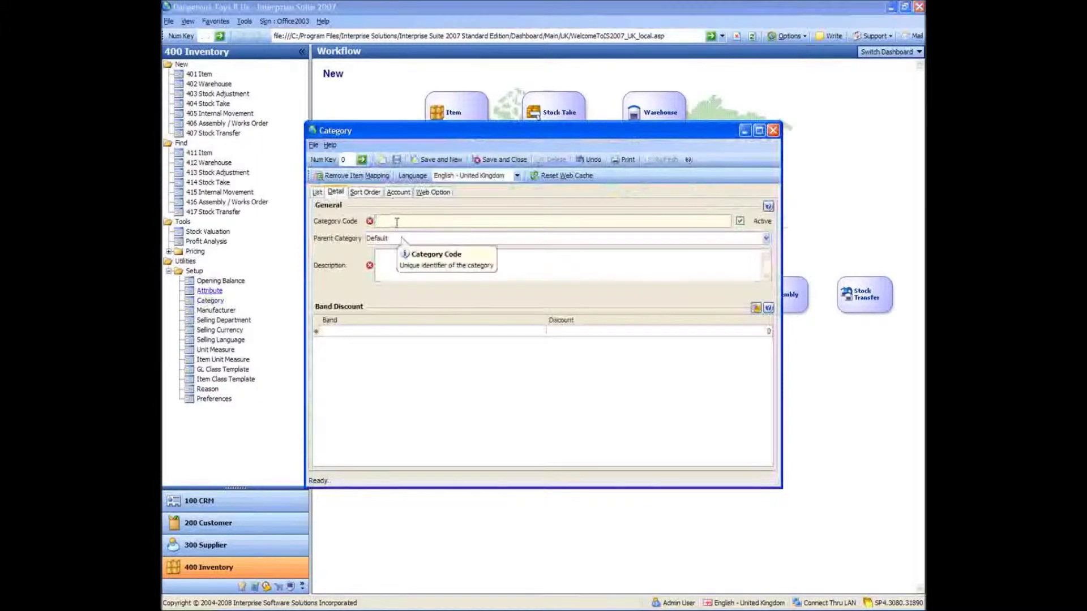
type("Band")
type("Toys")
key("Tab")
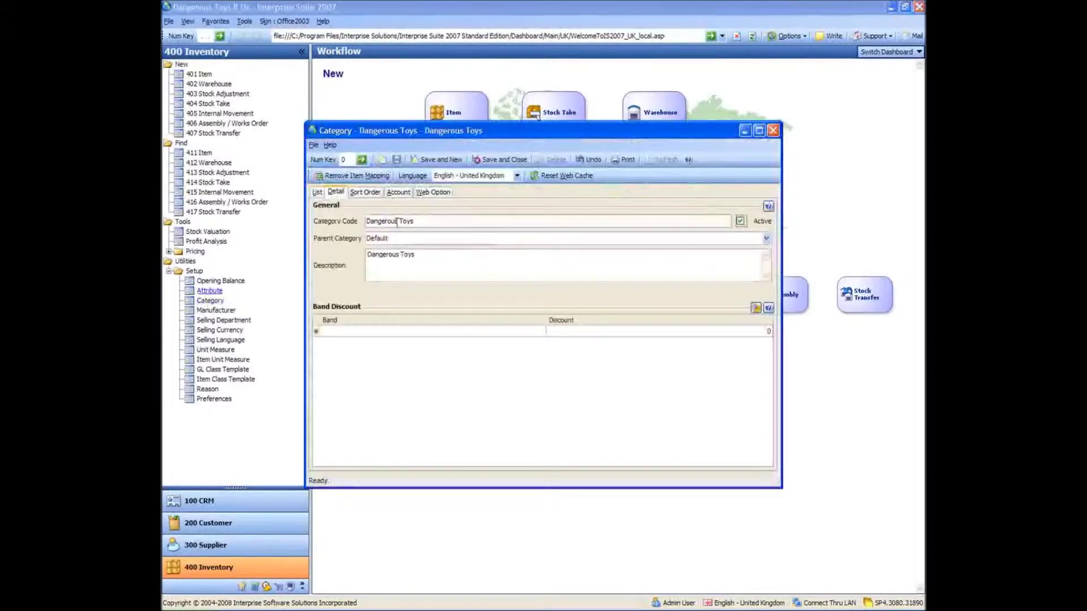
left_click(418, 161)
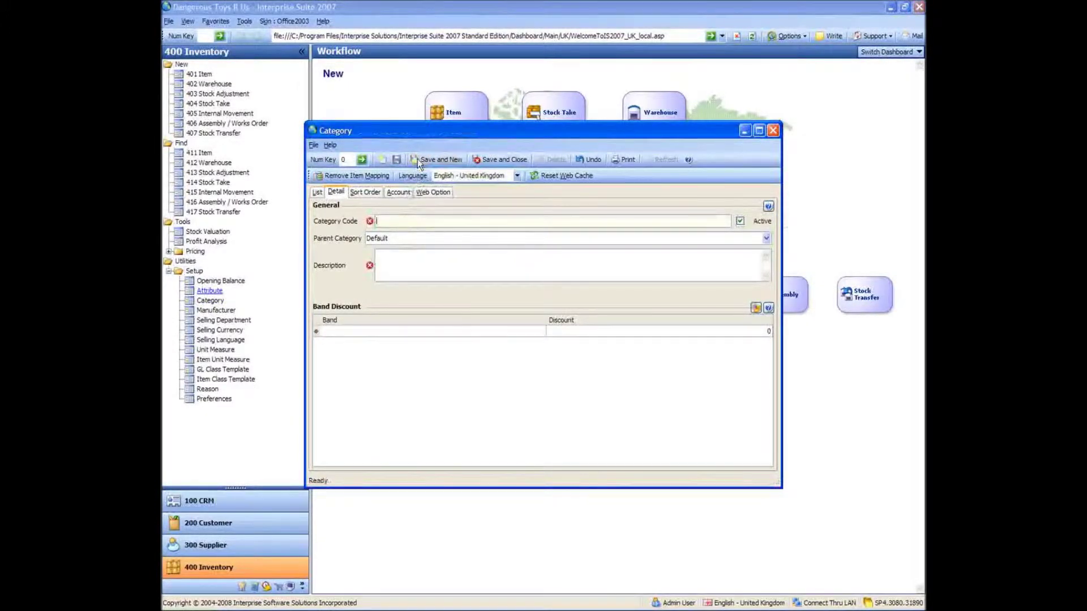
Step: Create and save a category with the code Really Dangerous Toys under the Default parent
type("Really Dangerous toys")
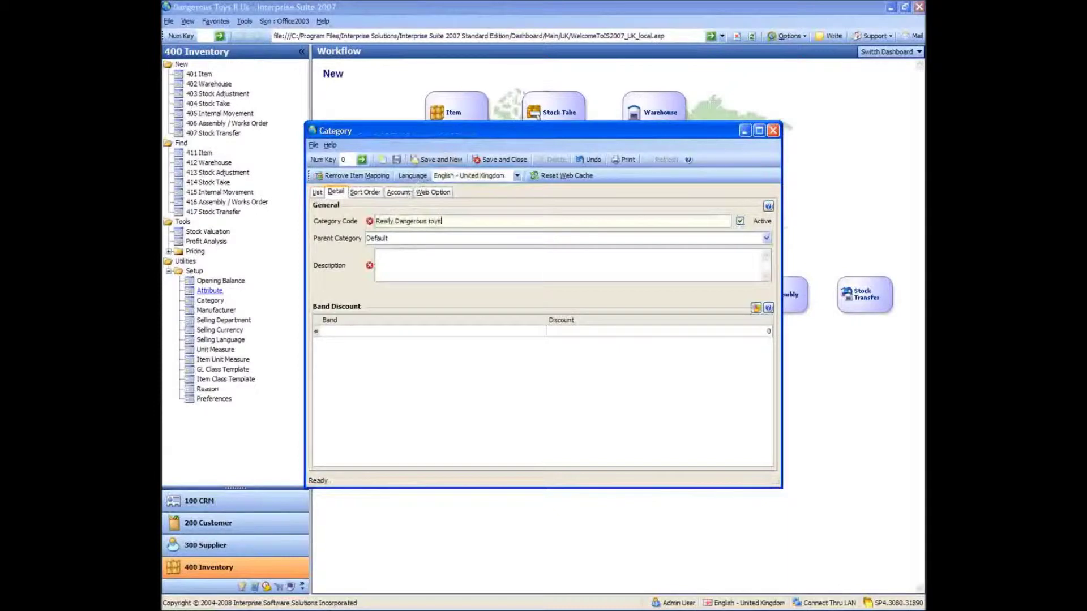
key("BackSpace")
type("Toys")
key("Tab")
left_click(417, 158)
Step: Add two more categories under the Default parent, Safe Toys and Computers, saving each one
type("Safe Toys")
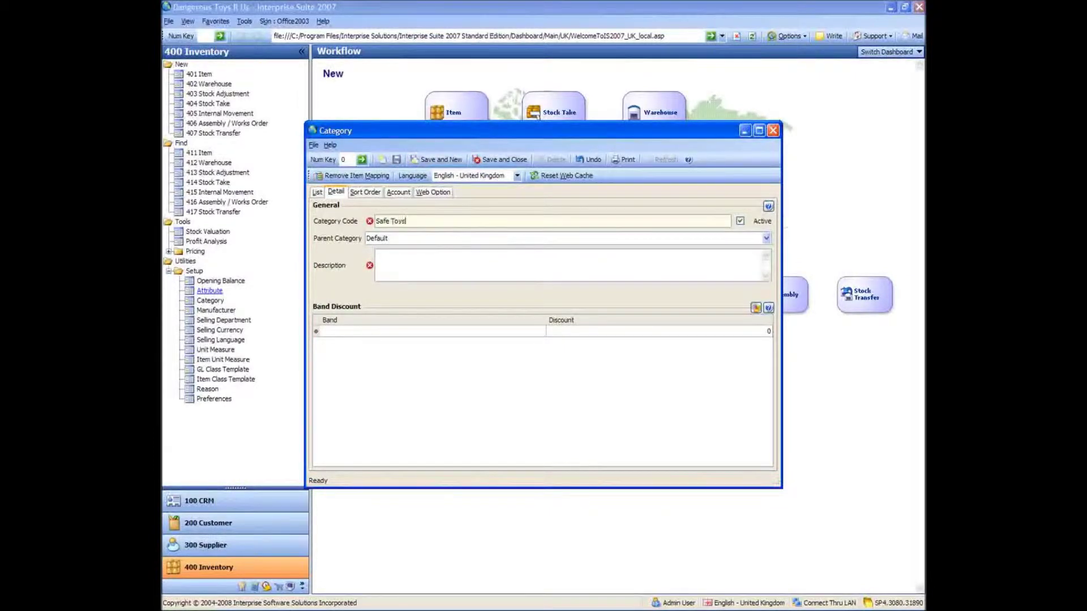
key("Tab")
left_click(417, 159)
type("Computers")
key("Tab")
left_click(417, 158)
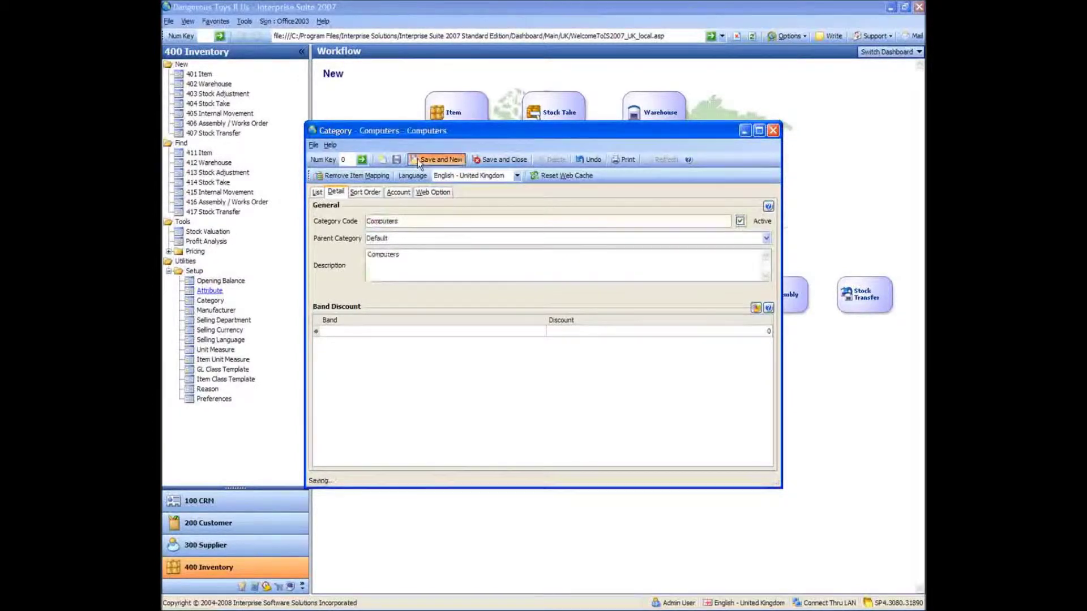
Step: Add the categories T-Shirts and Bikes under the Default parent, saving each one
type("T-Sgl")
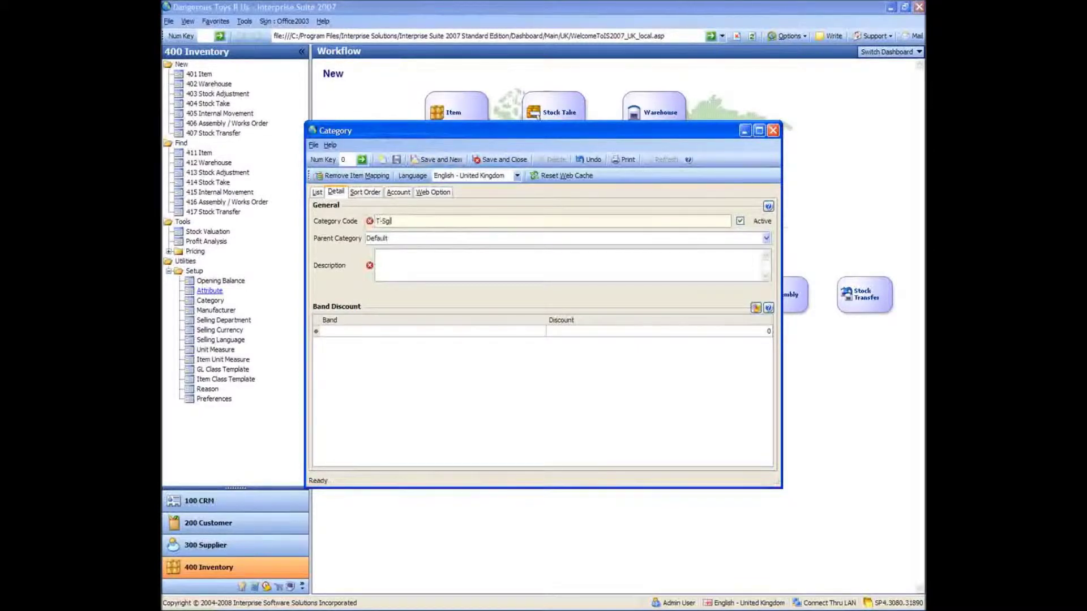
type("irts")
left_click(417, 160)
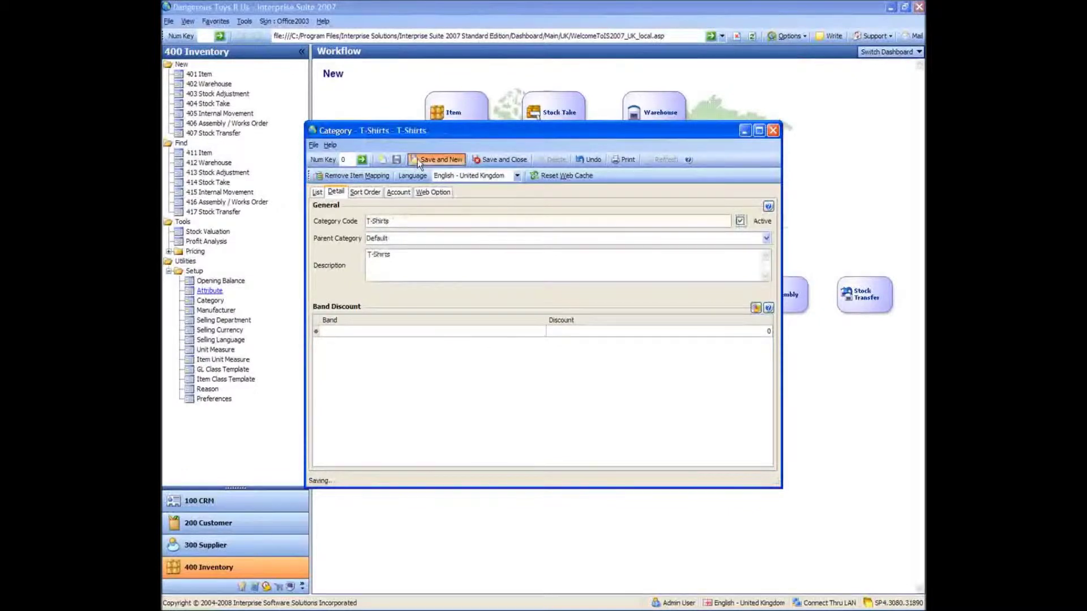
type("Bikes")
key("Tab")
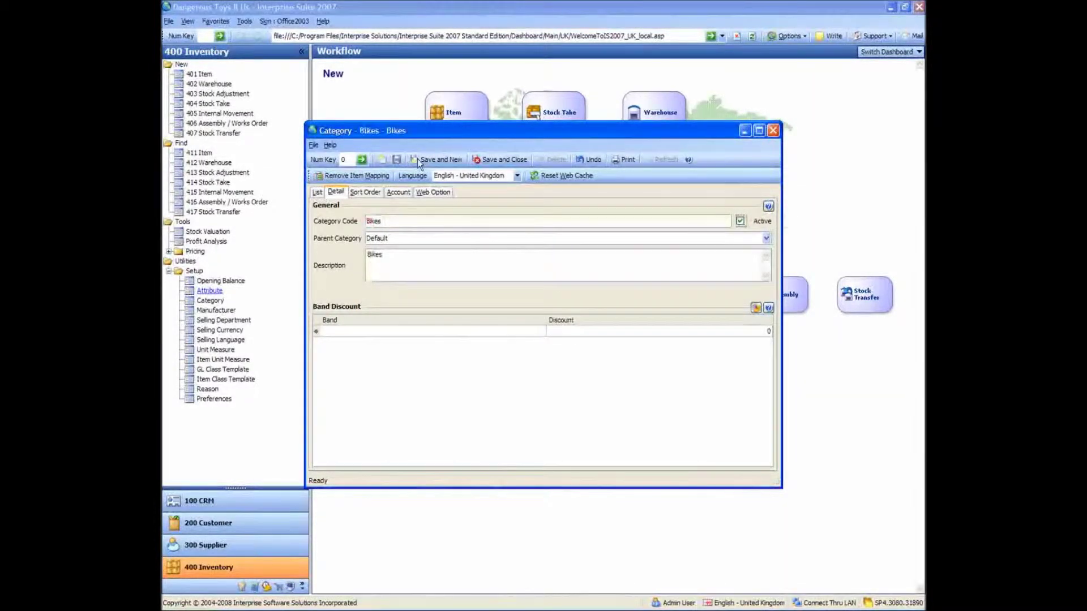
left_click(429, 159)
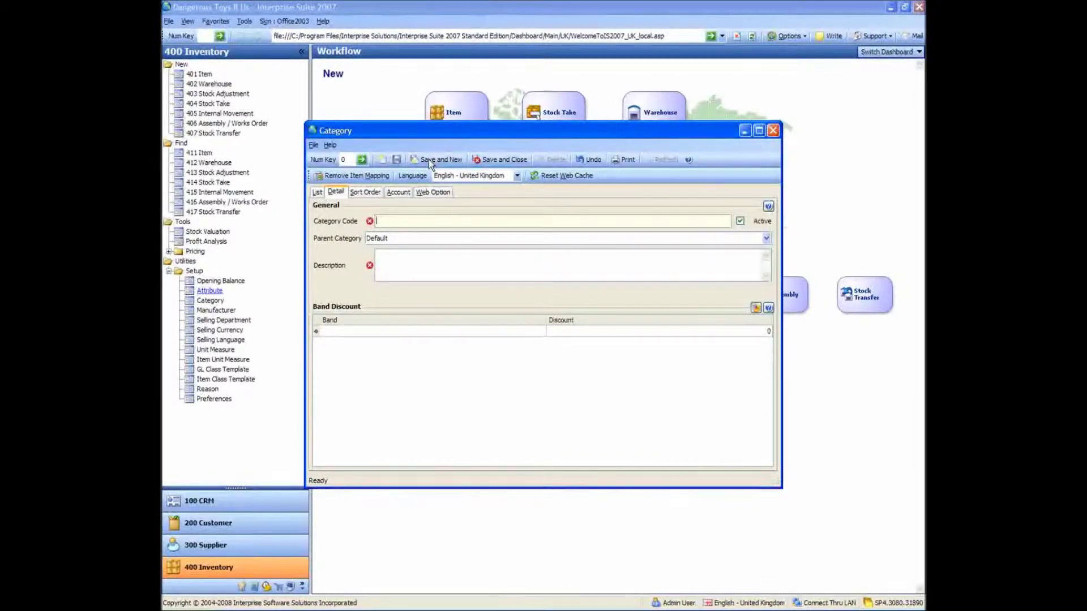
Step: Create a Guns category with Dangerous Toys as its parent category and save it
type("Guns")
key("Tab")
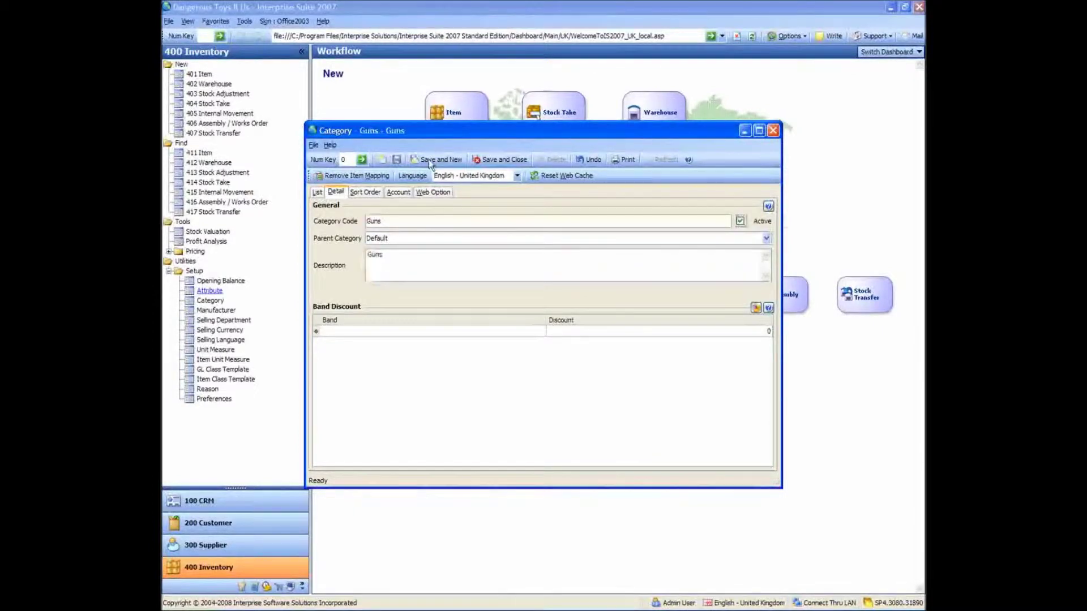
left_click(766, 238)
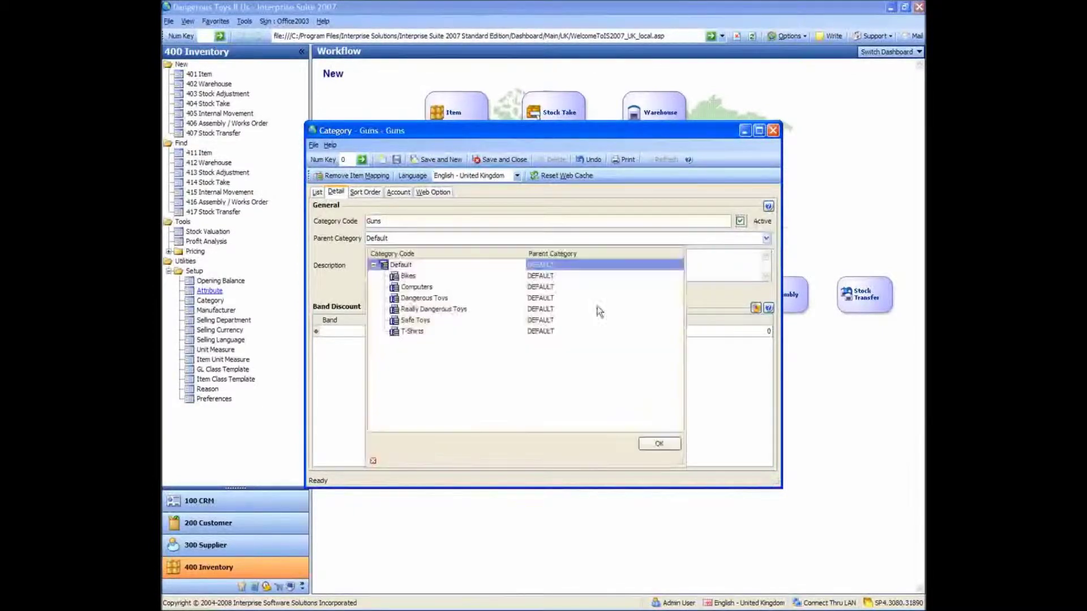
left_click(419, 298)
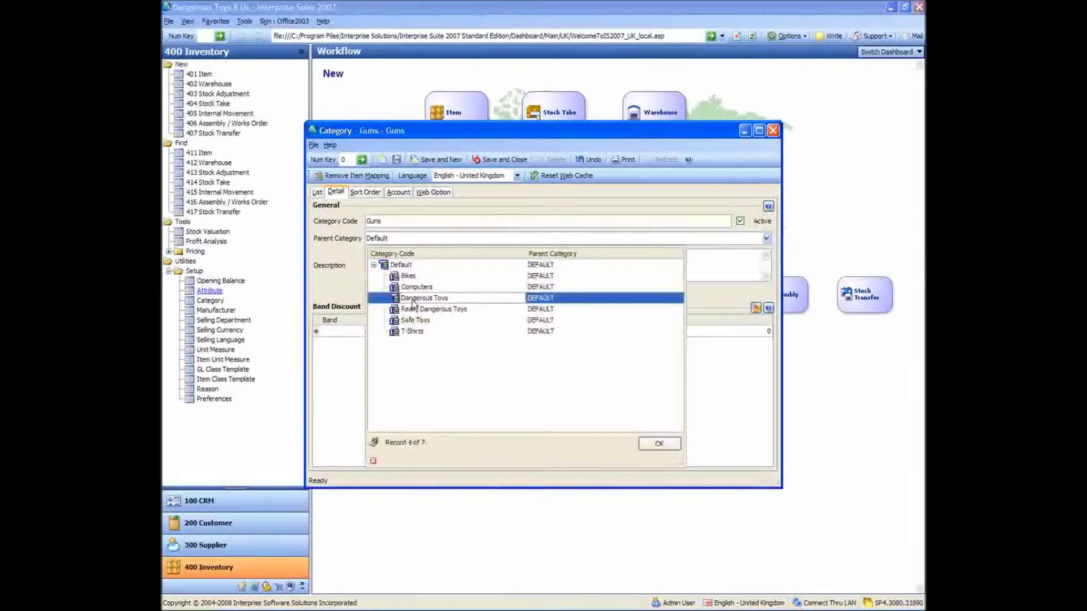
left_click(449, 159)
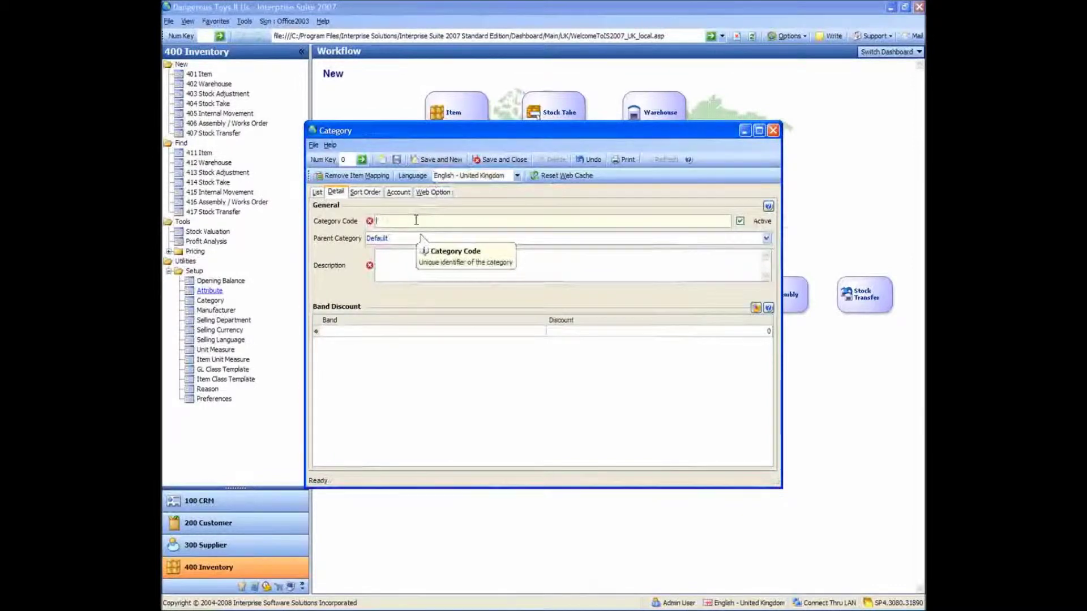
Step: Create a Sticks category with Dangerous Toys as its parent category and save it
type("Sticks")
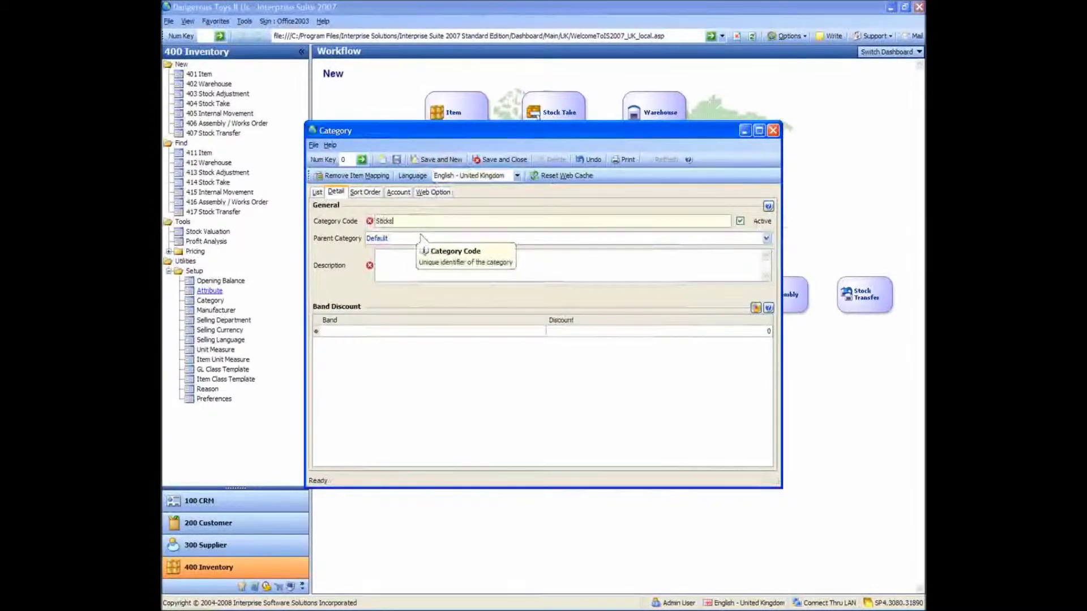
key("Tab")
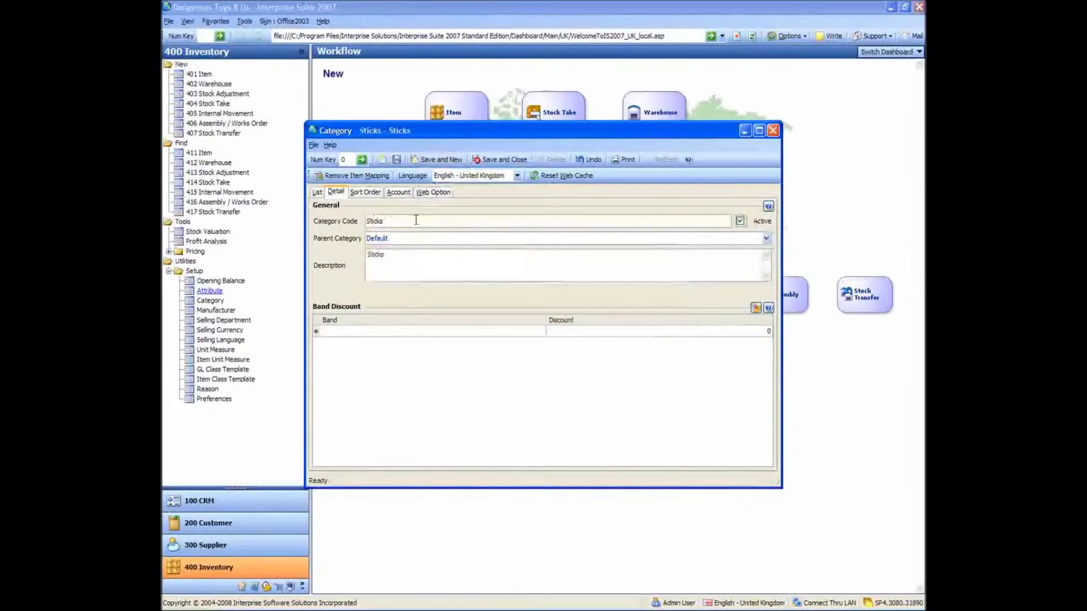
left_click(766, 238)
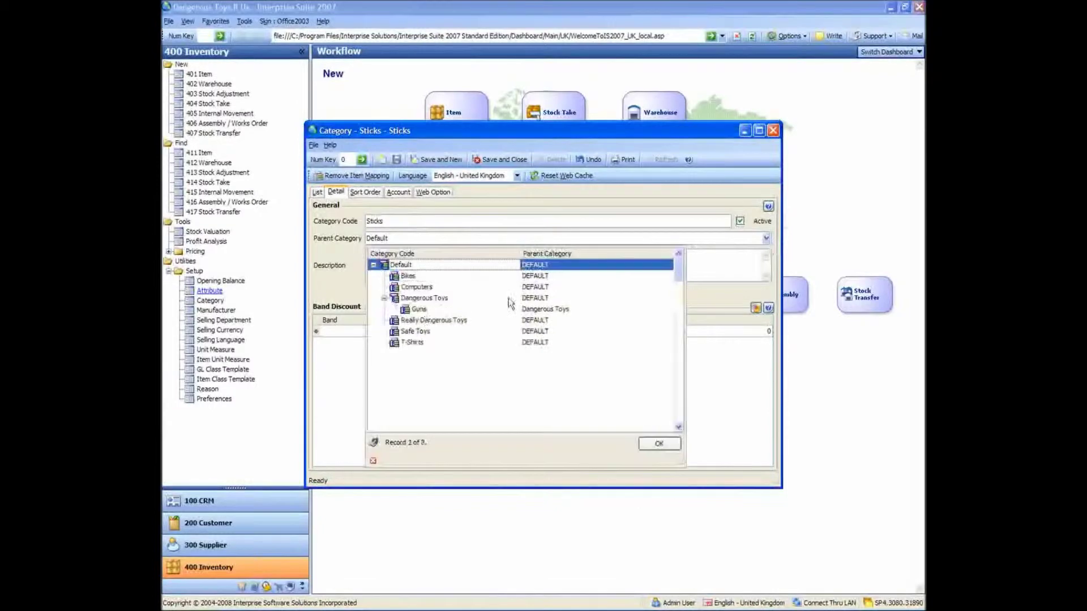
left_click(421, 298)
left_click(398, 261)
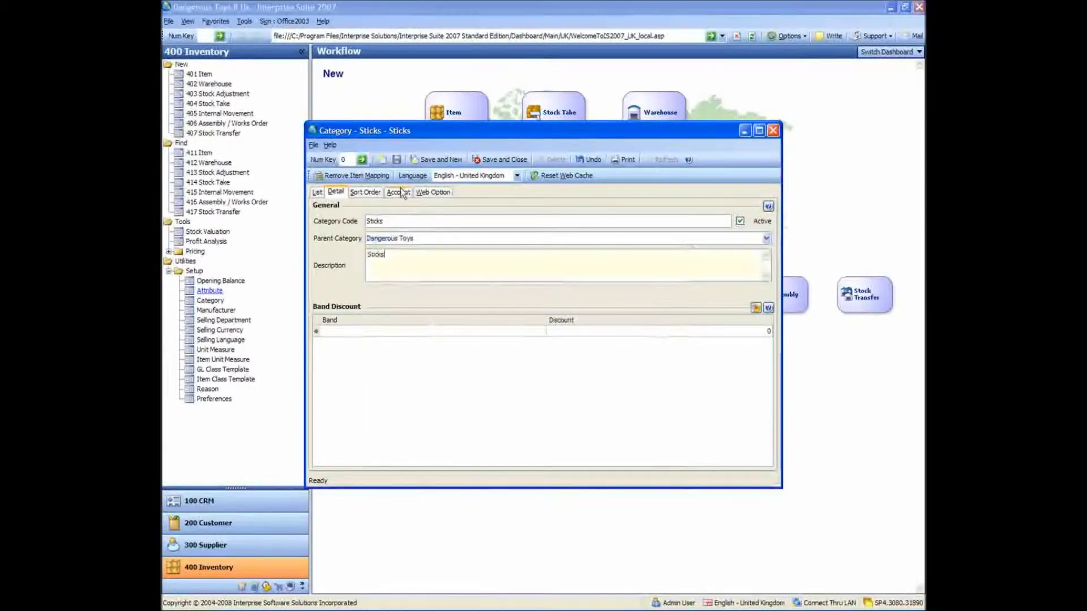
left_click(427, 160)
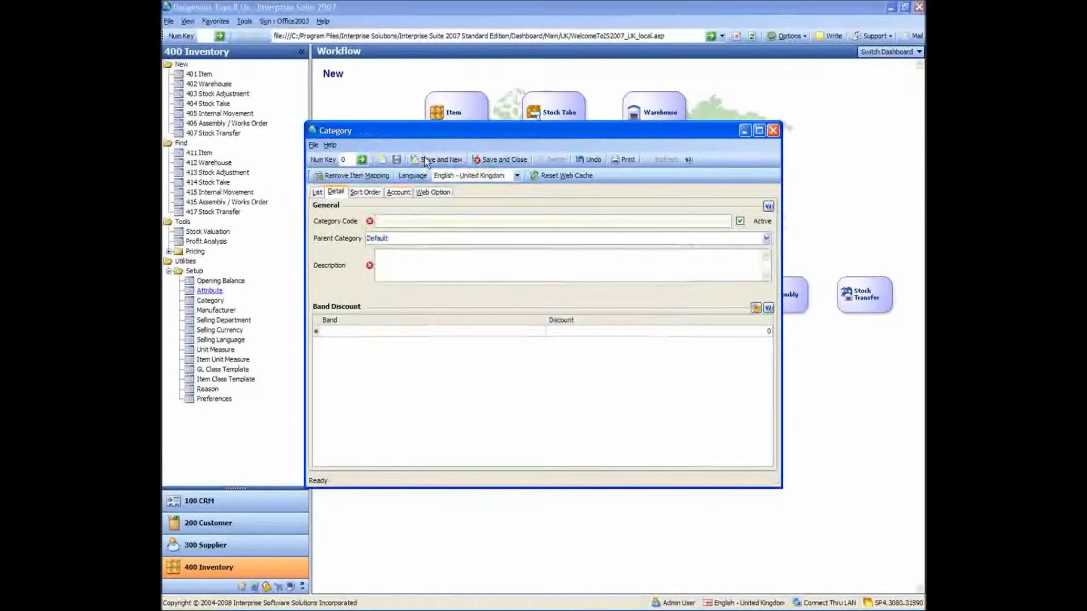
Step: Create a Catapults category with Dangerous Toys as its parent category and save it
type("Catapults")
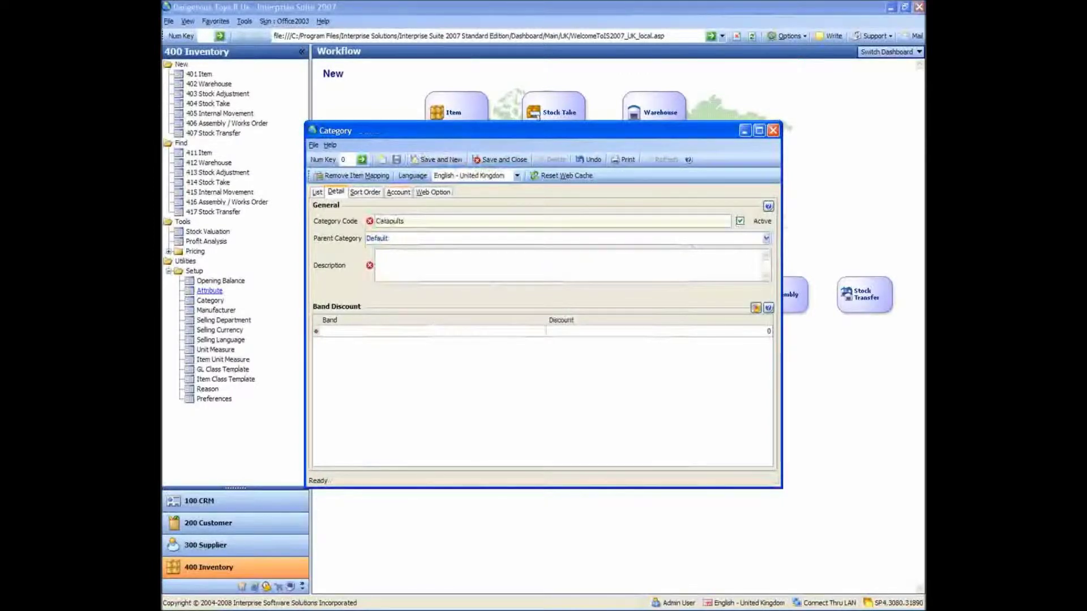
key("Tab")
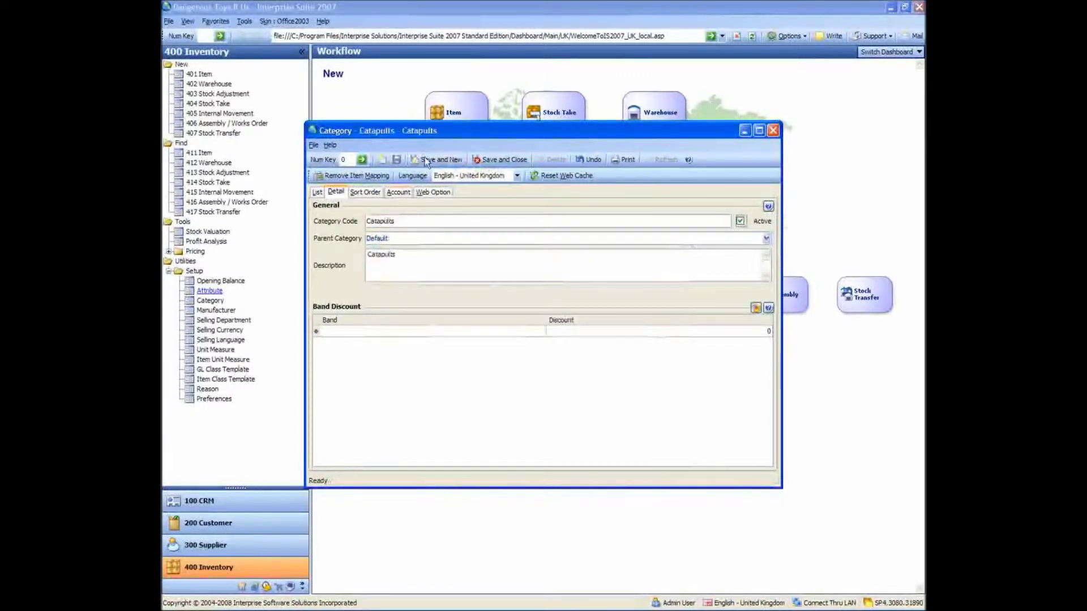
left_click(767, 238)
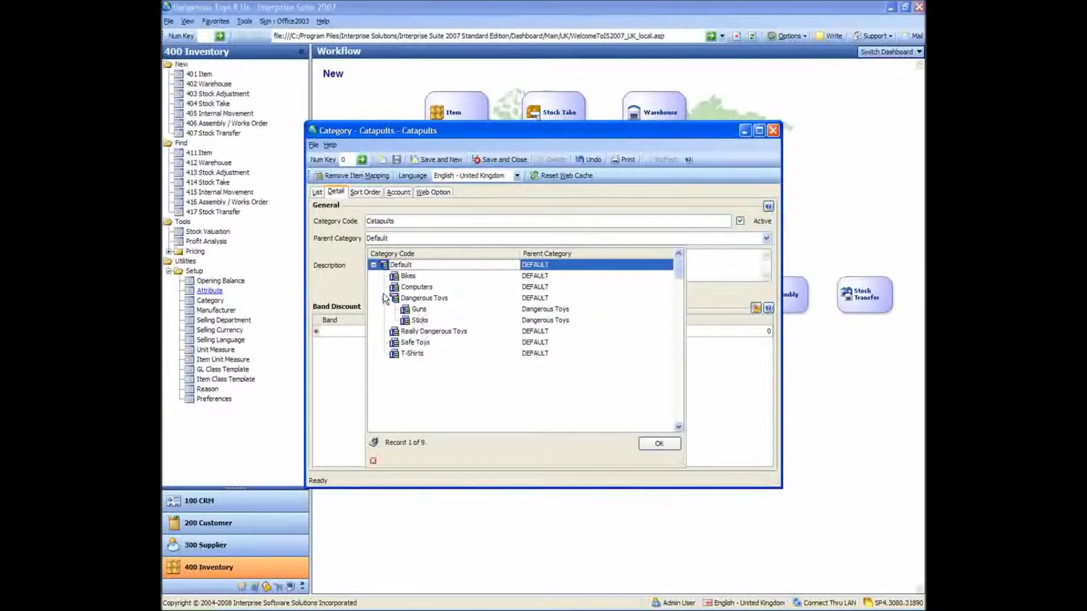
left_click(422, 298)
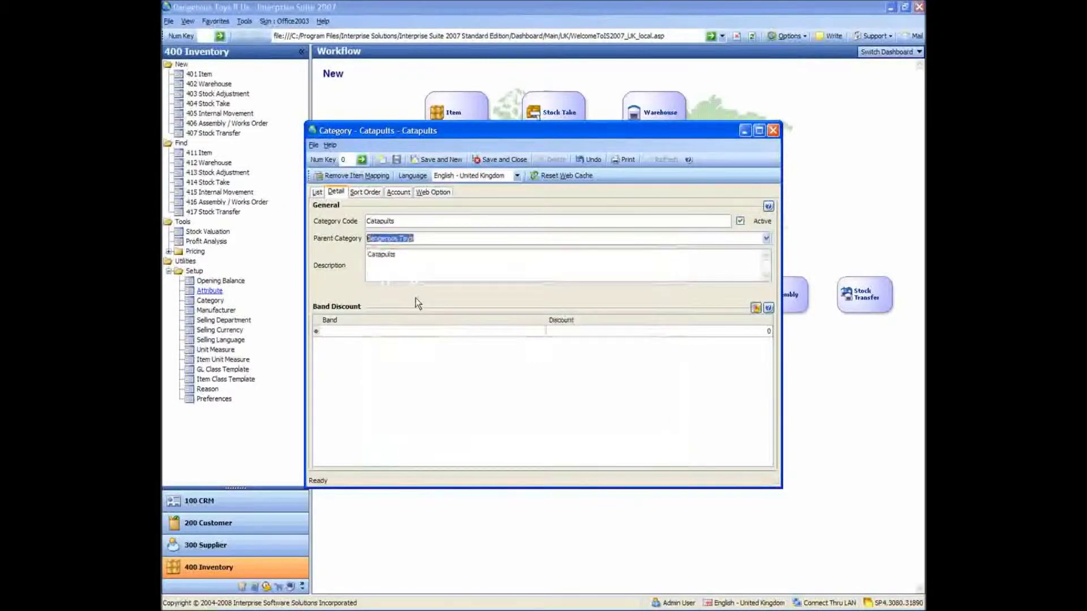
left_click(428, 265)
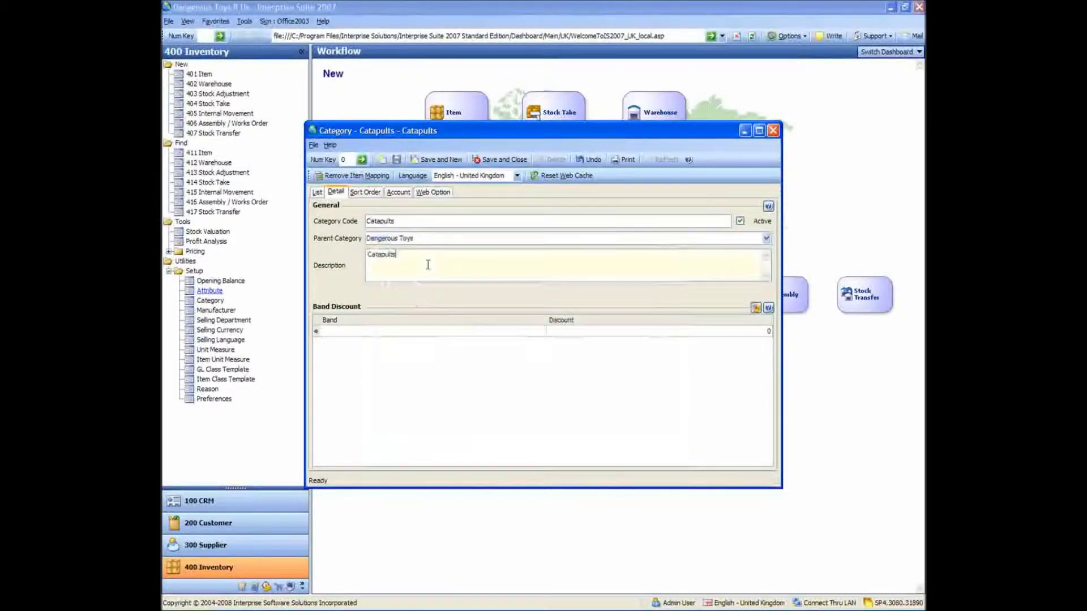
left_click(439, 162)
Step: Create a Bow & Arrows category under the Dangerous Toys parent, save it and start another blank category
type("Bow")
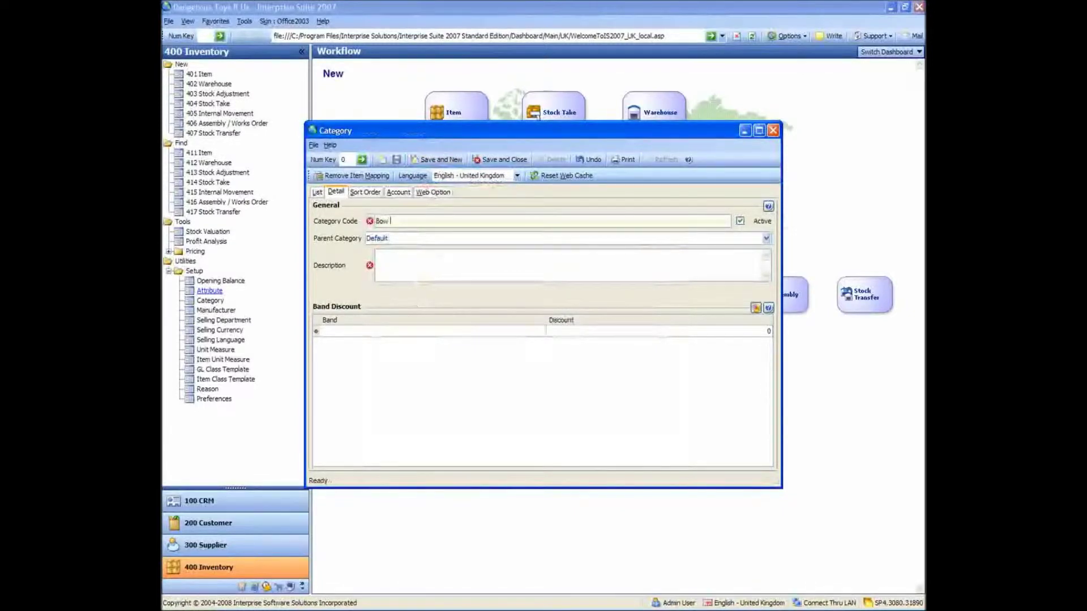
type(" & Arrows")
key("Tab")
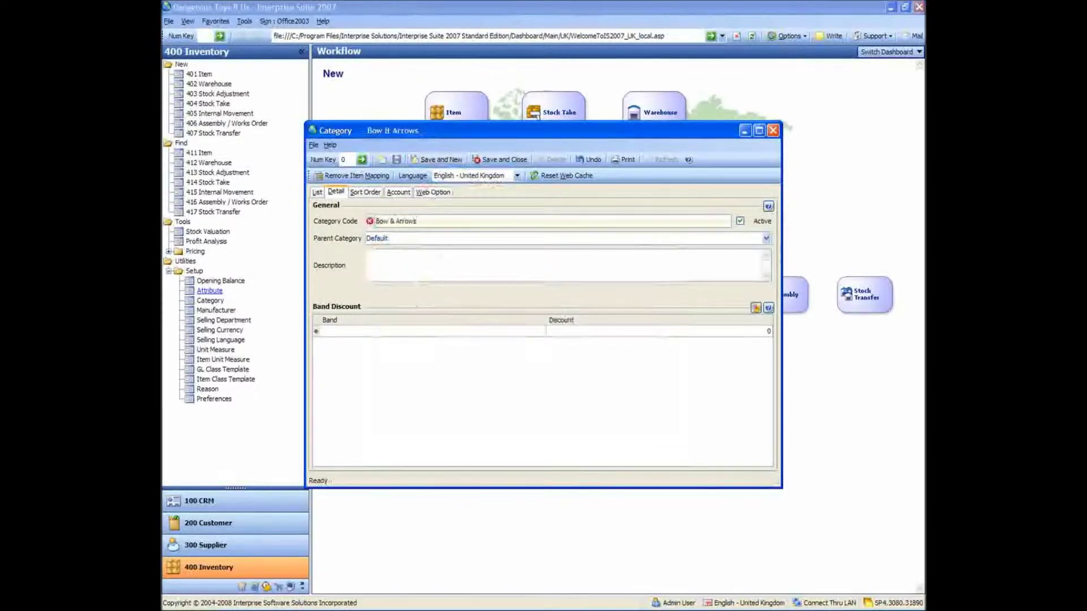
left_click(767, 239)
double_click(436, 301)
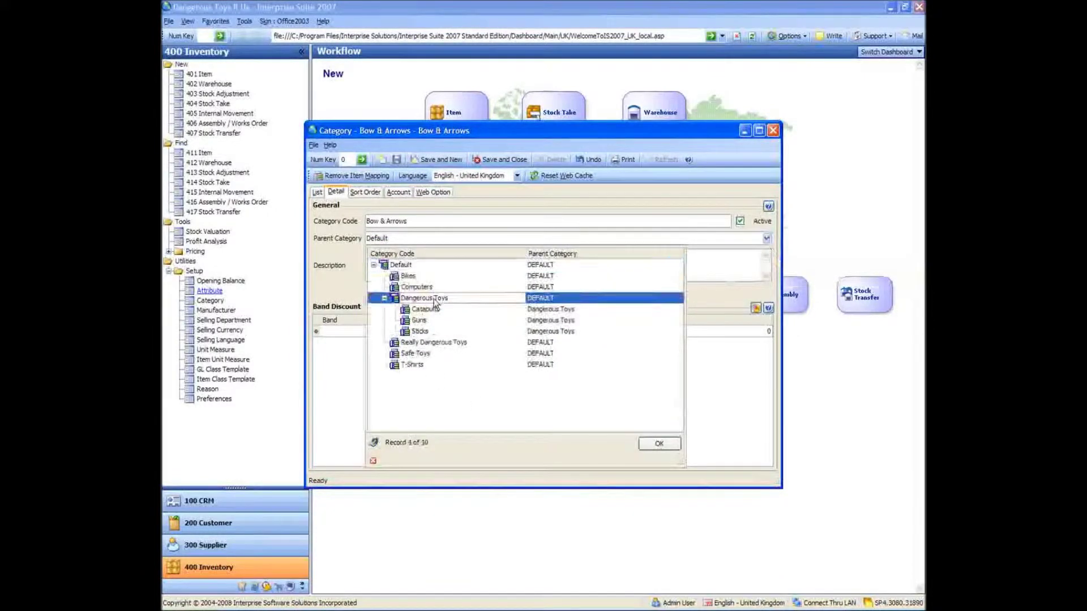
left_click(436, 256)
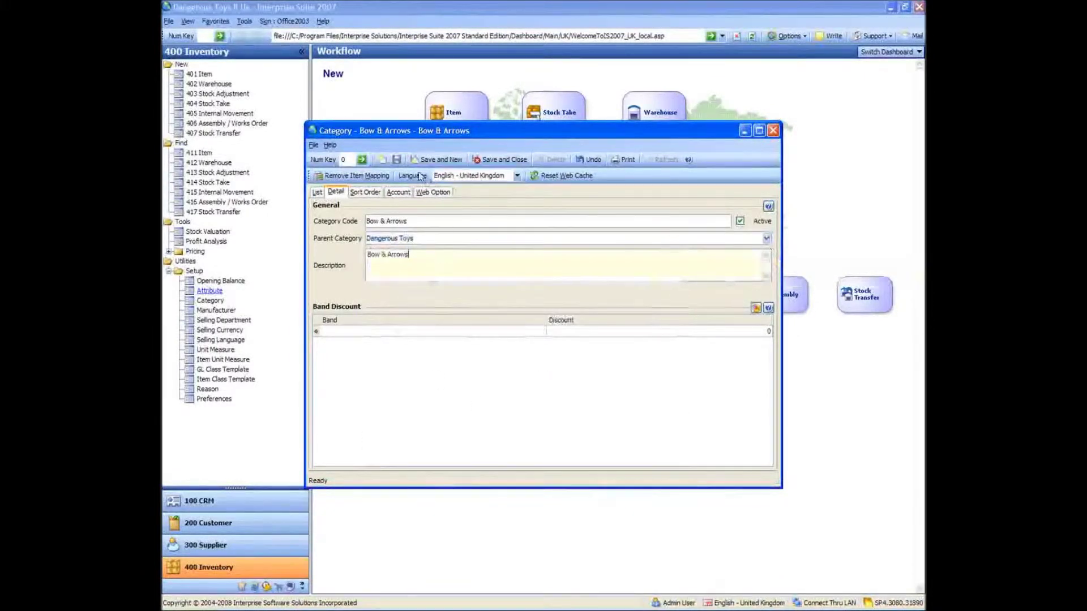
left_click(396, 161)
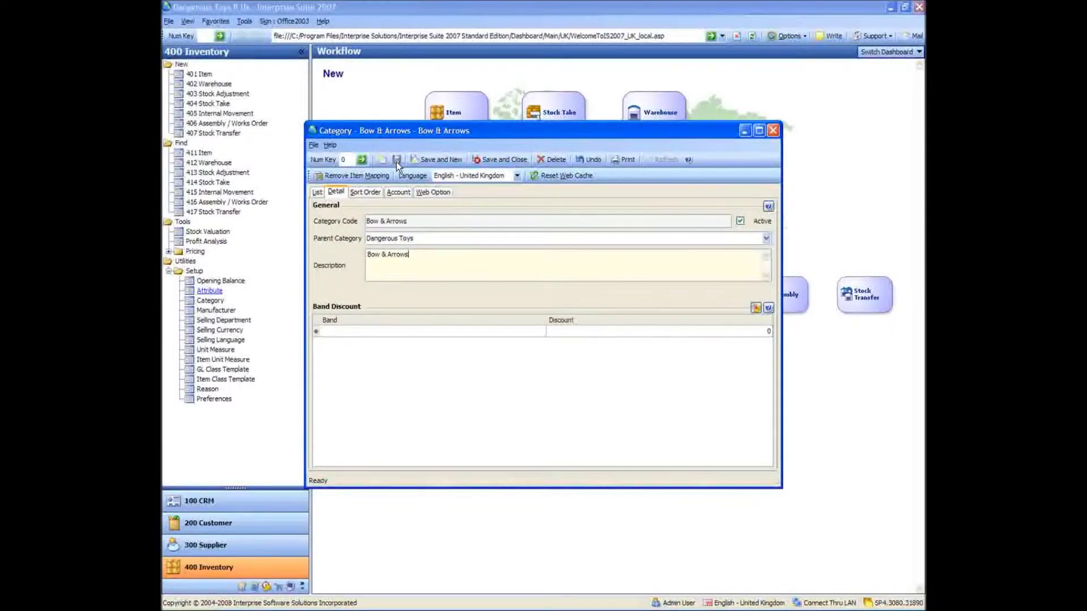
left_click(433, 161)
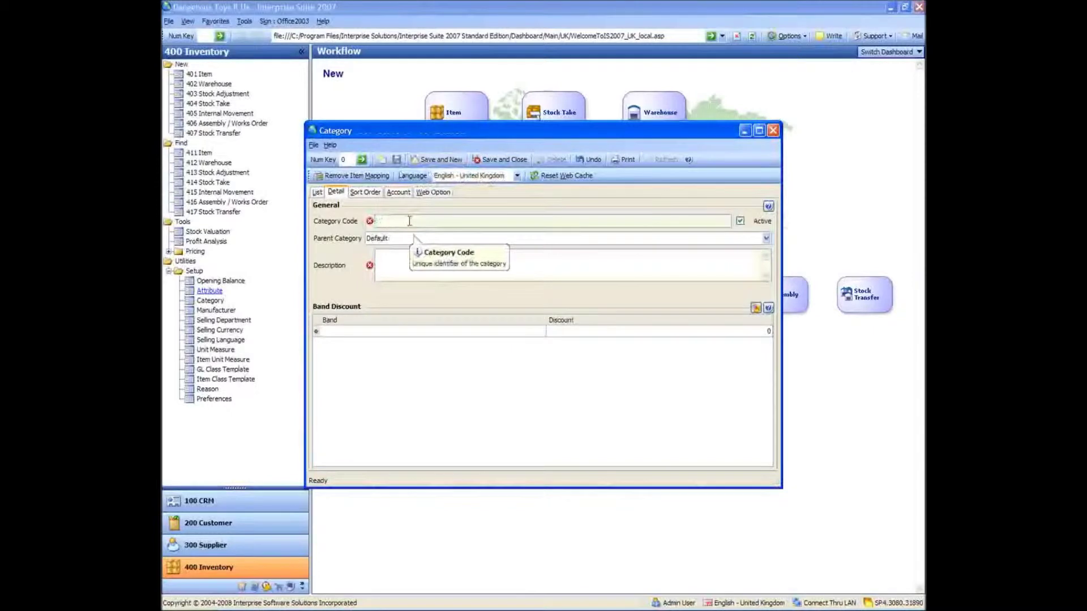
Step: Create a Machine Gun category with Guns as its parent category and save it
type("Machine Gun")
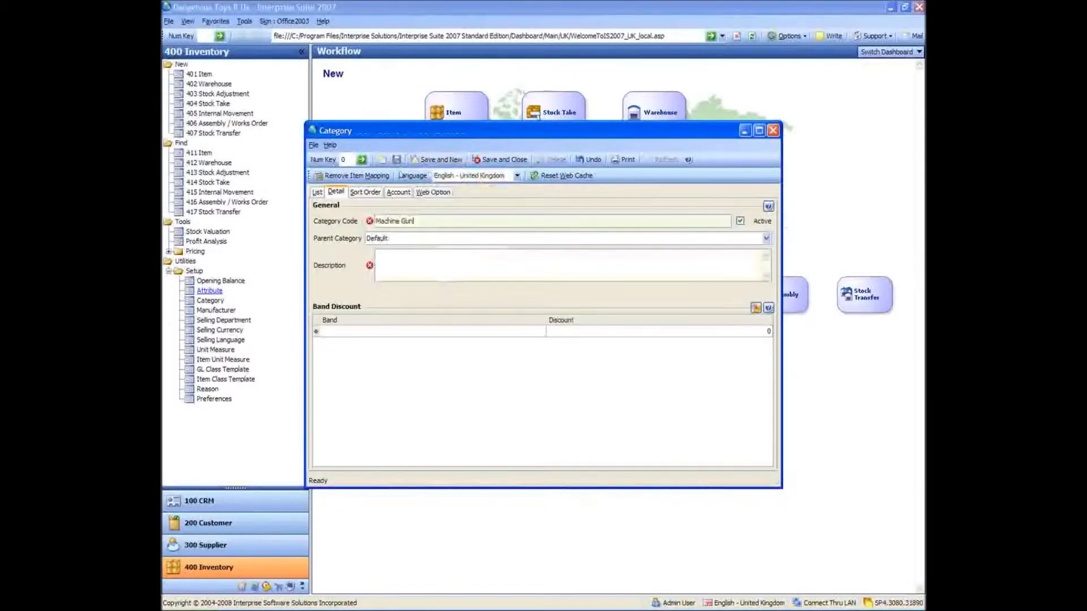
key("Tab")
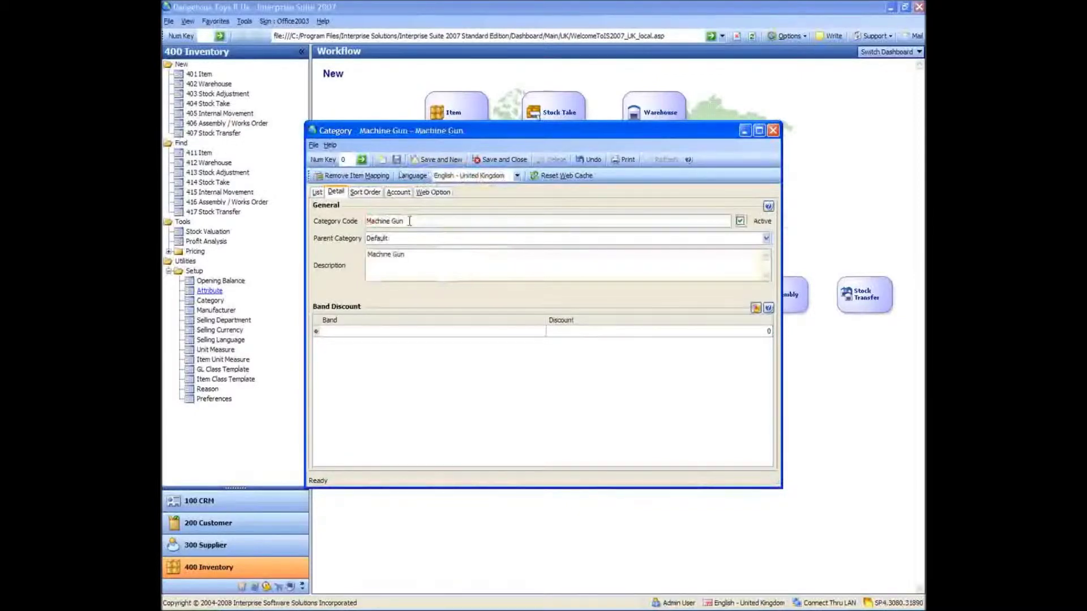
left_click(766, 238)
left_click(422, 337)
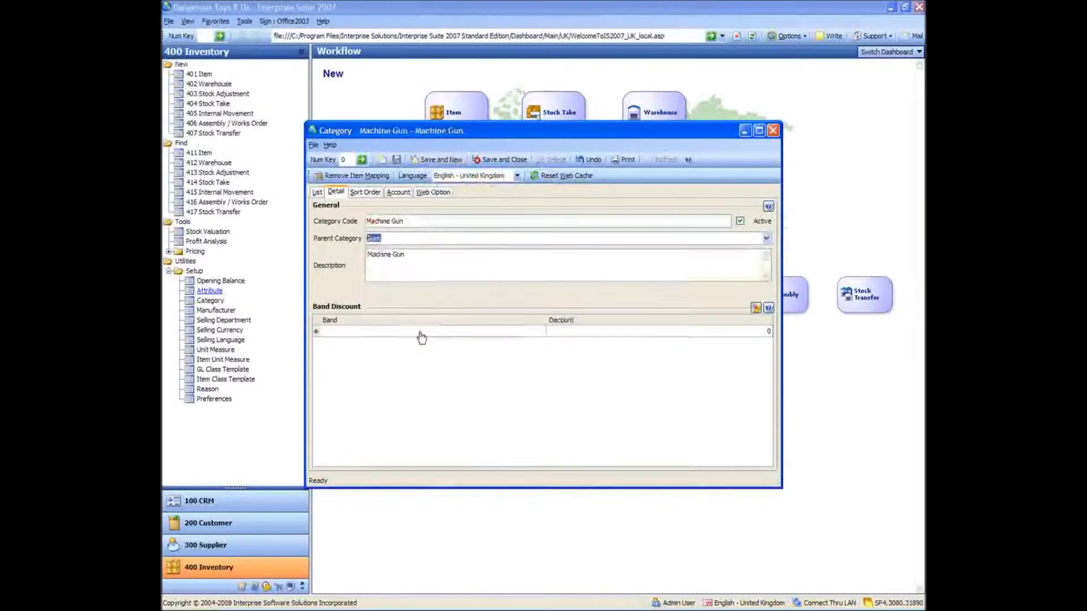
left_click(435, 160)
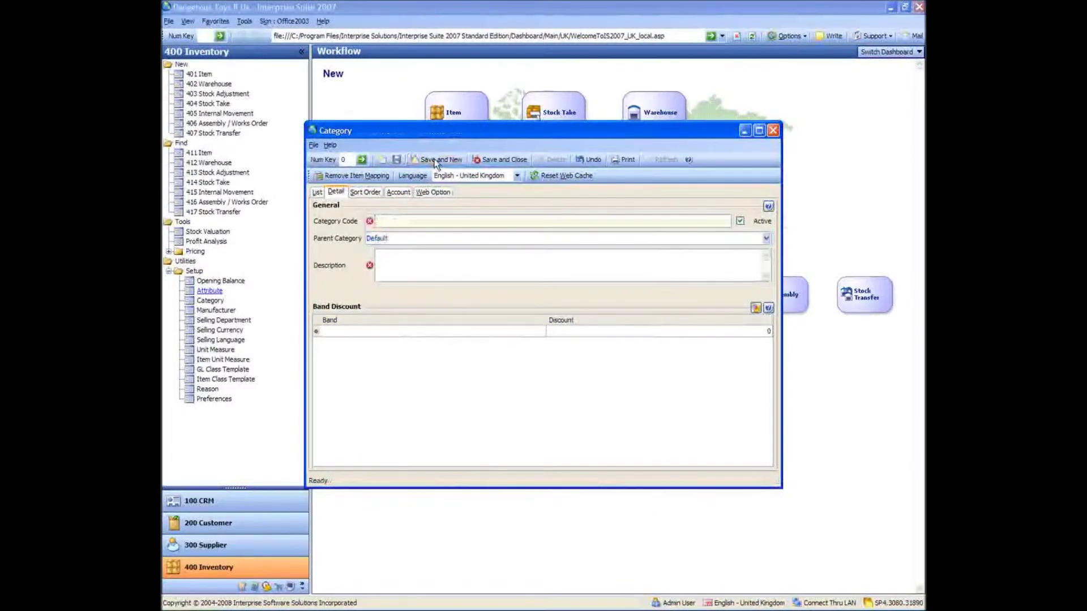
Step: Create a Hand Gun category with Guns as its parent category, save it and start another blank category
type("Hand Gun")
key("Tab")
left_click(767, 240)
left_click(395, 331)
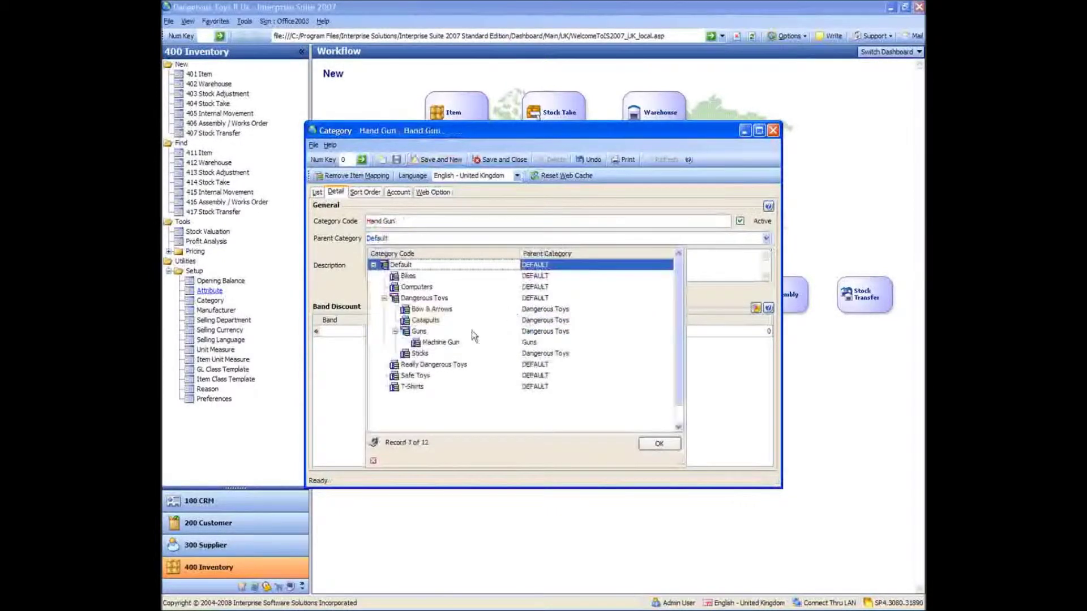
left_click(423, 334)
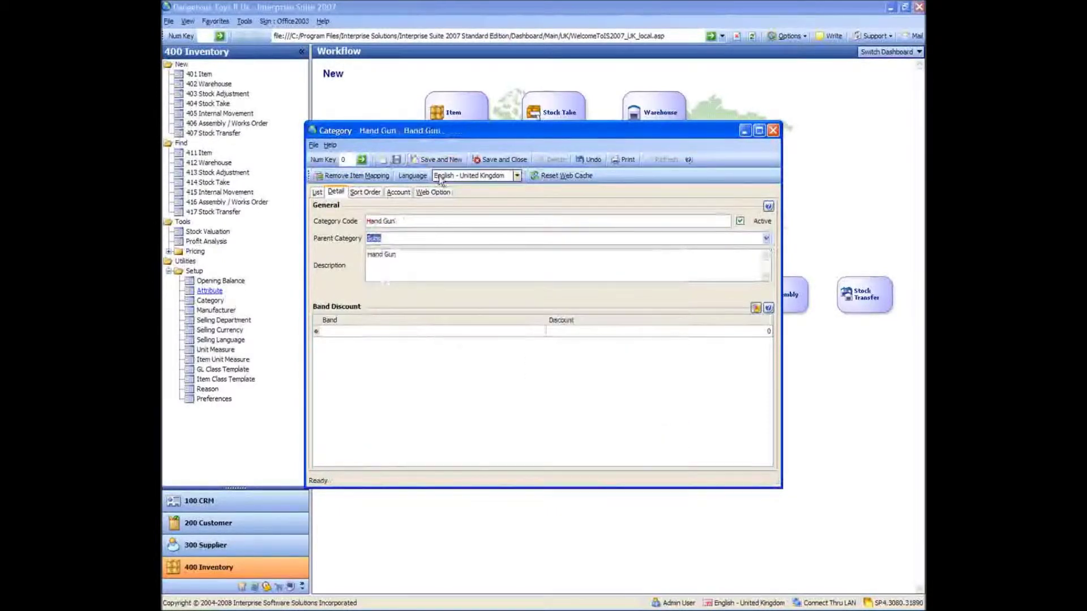
left_click(437, 160)
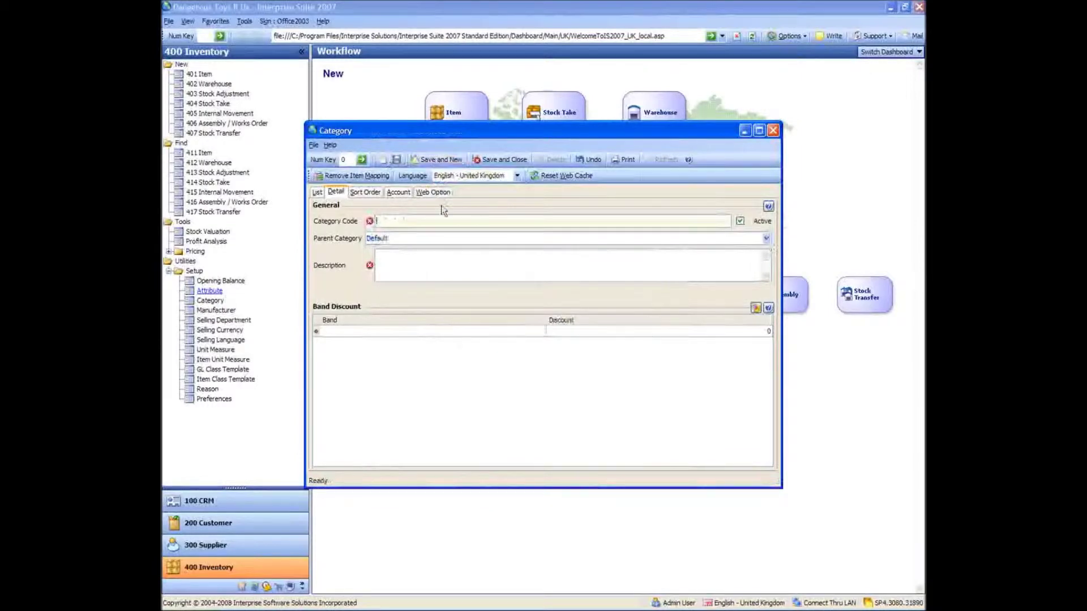
Step: Create a Shotgun category under the Guns parent category and save it, starting a new blank record
type("Shotgun")
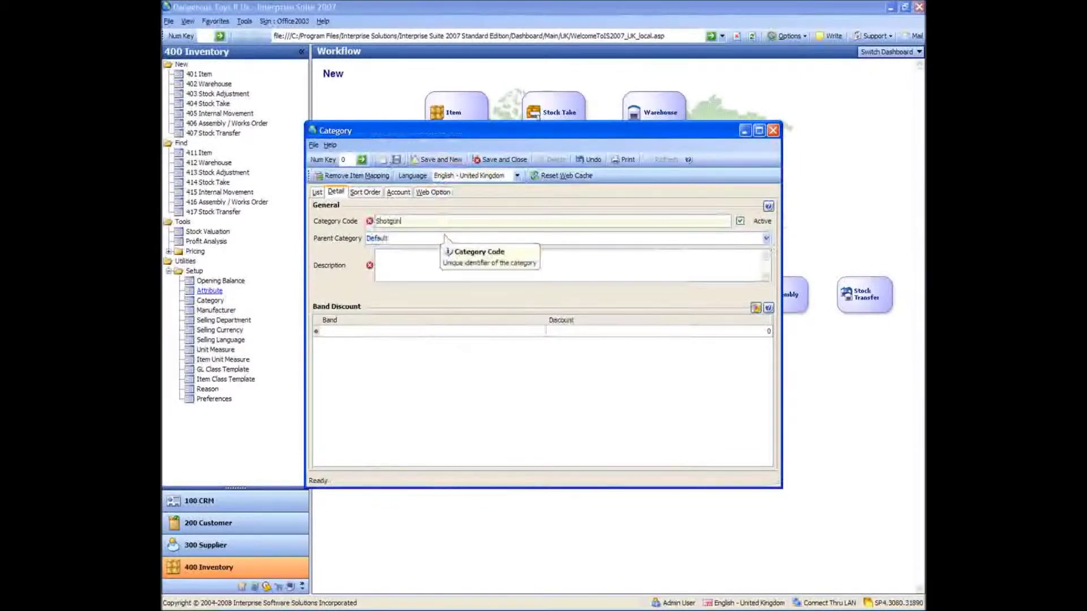
left_click(767, 239)
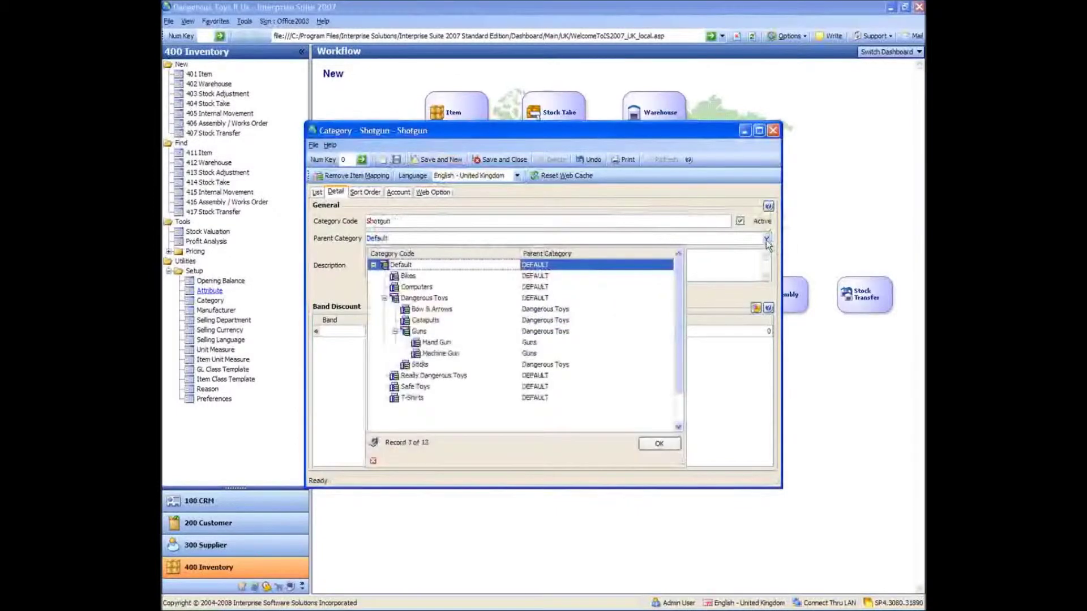
double_click(420, 332)
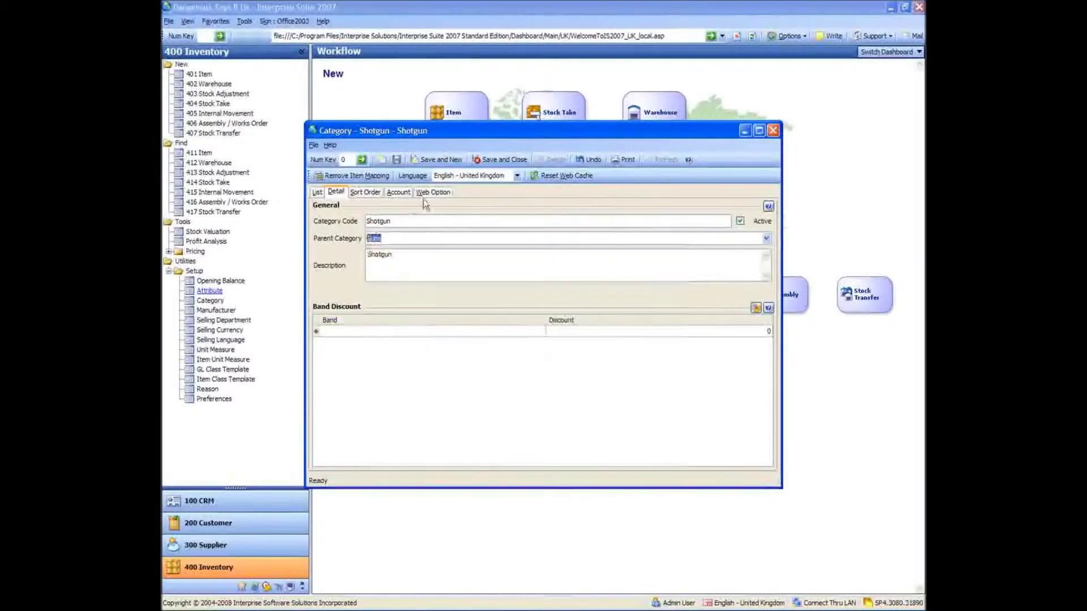
left_click(424, 160)
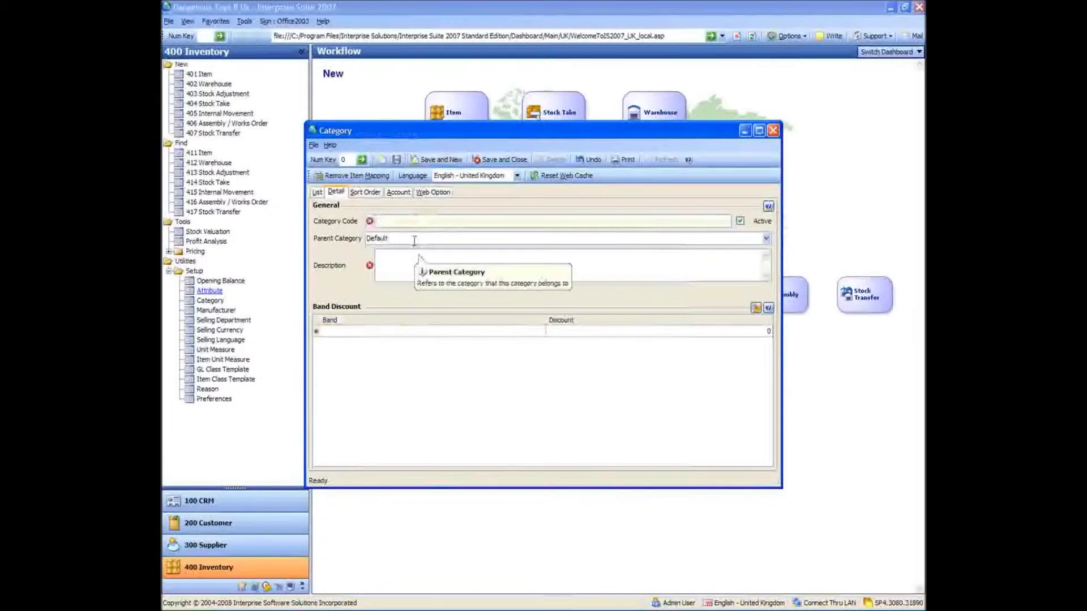
Step: Create a Rifle category with Guns as its parent category, save it and begin a new record
type("Rifle")
key("Tab")
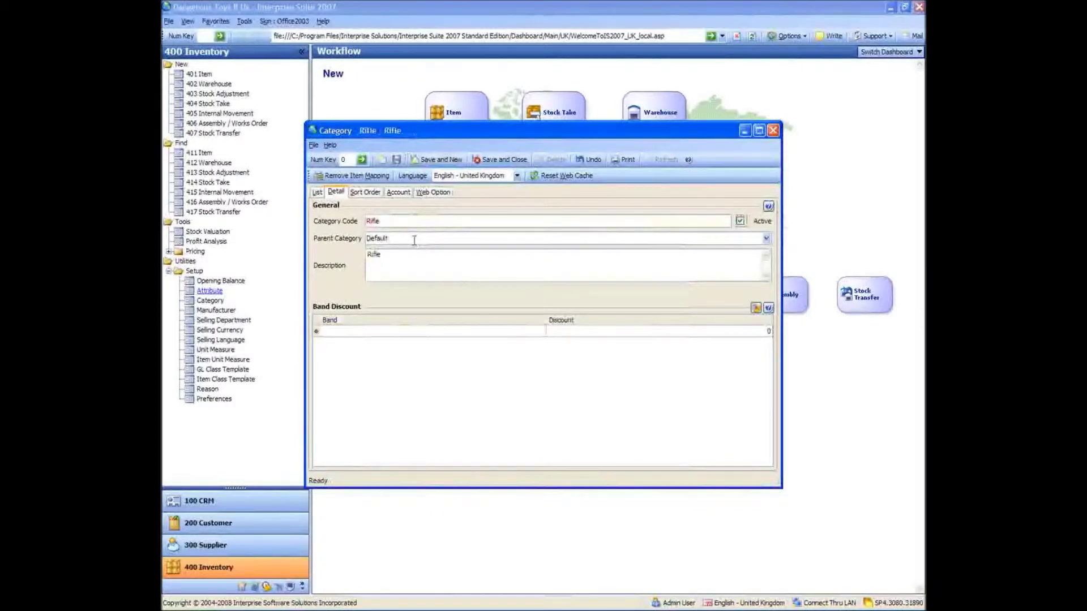
left_click(766, 239)
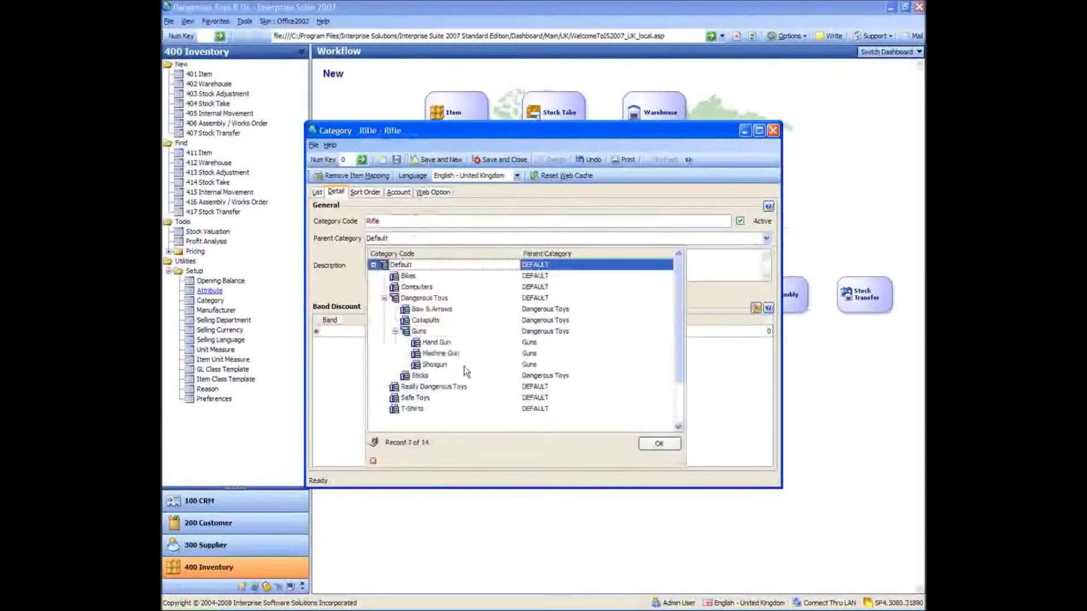
double_click(425, 339)
left_click(437, 161)
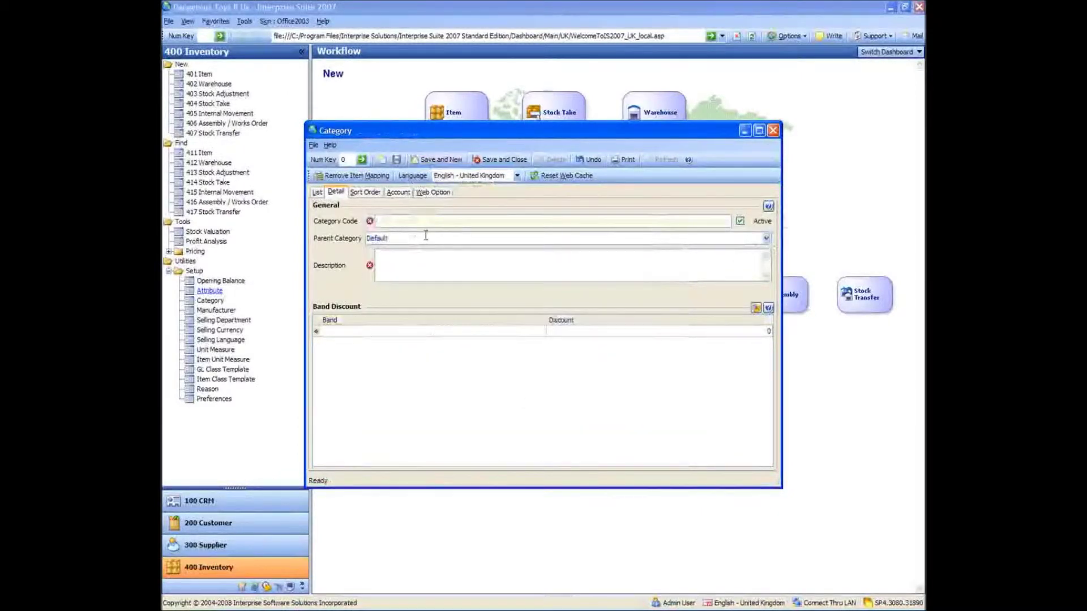
Step: Create a Ground2Air category with Guns as its parent category and save it
type("Ground")
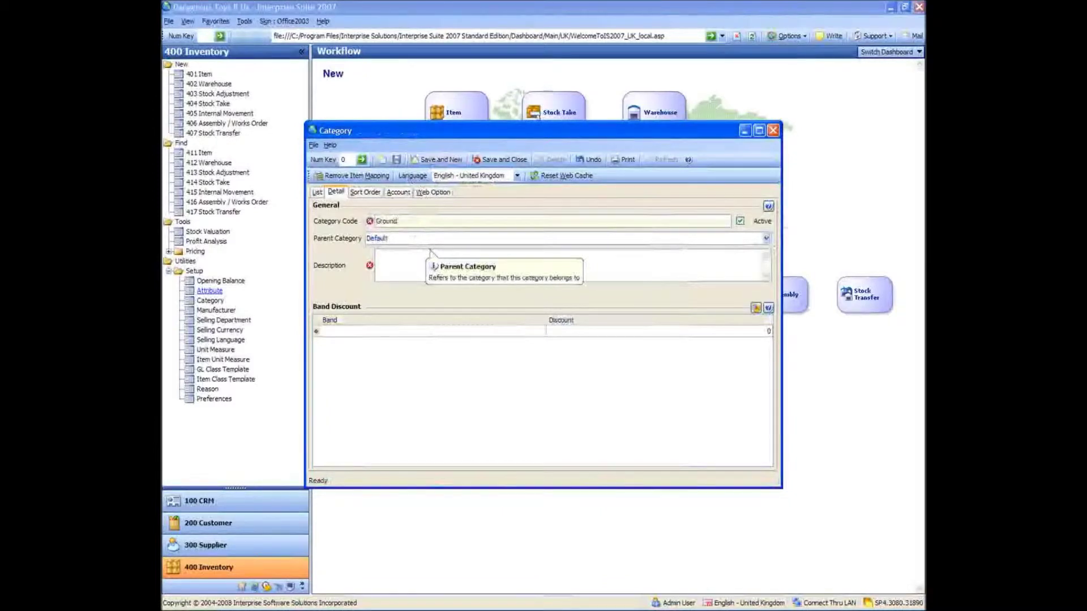
type("2Al")
type("r")
key("Tab")
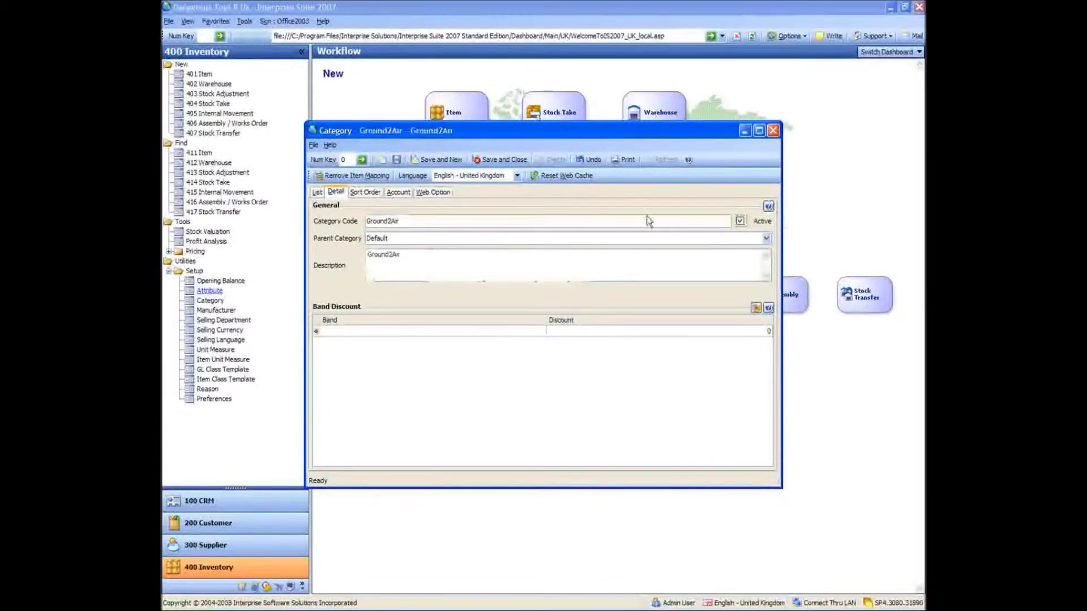
left_click(766, 238)
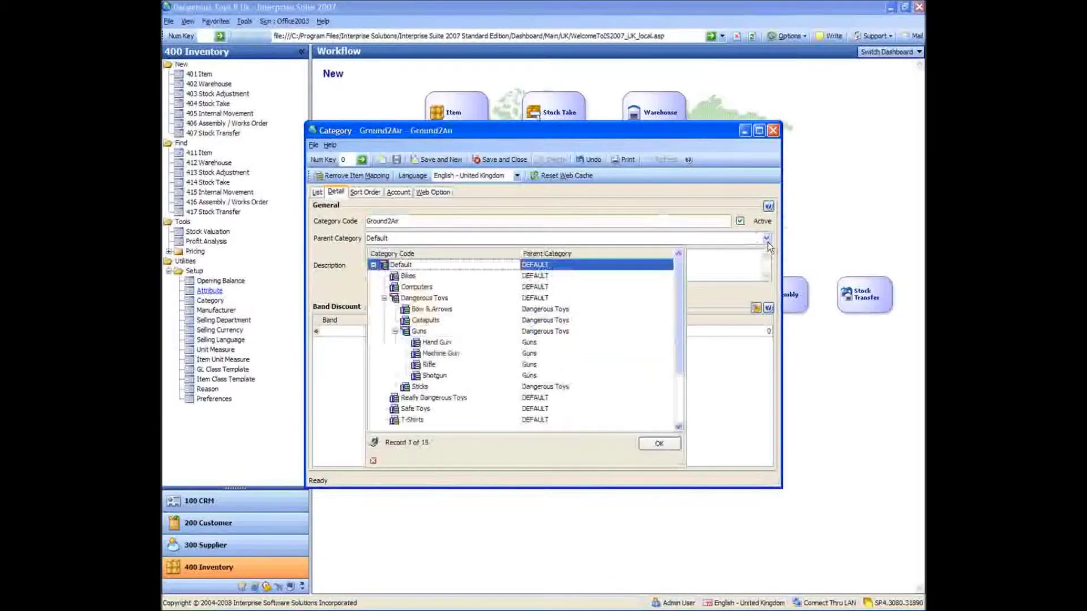
left_click(421, 334)
left_click(421, 337)
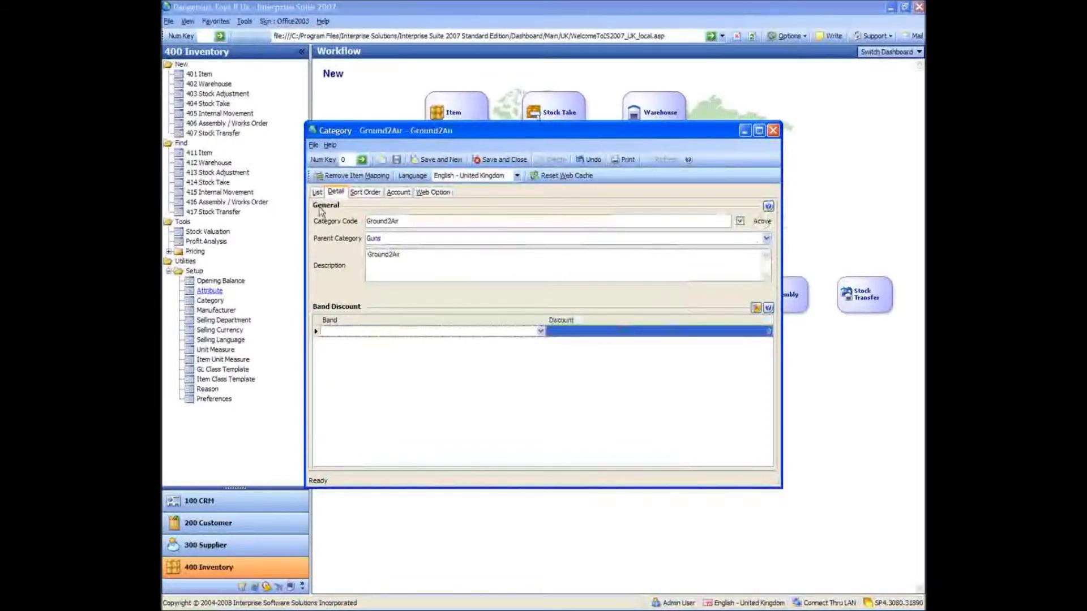
left_click(396, 161)
Step: Open the existing Computers category from the category list, set its parent category to Computers, and save and close it
left_click(317, 193)
left_click(536, 299)
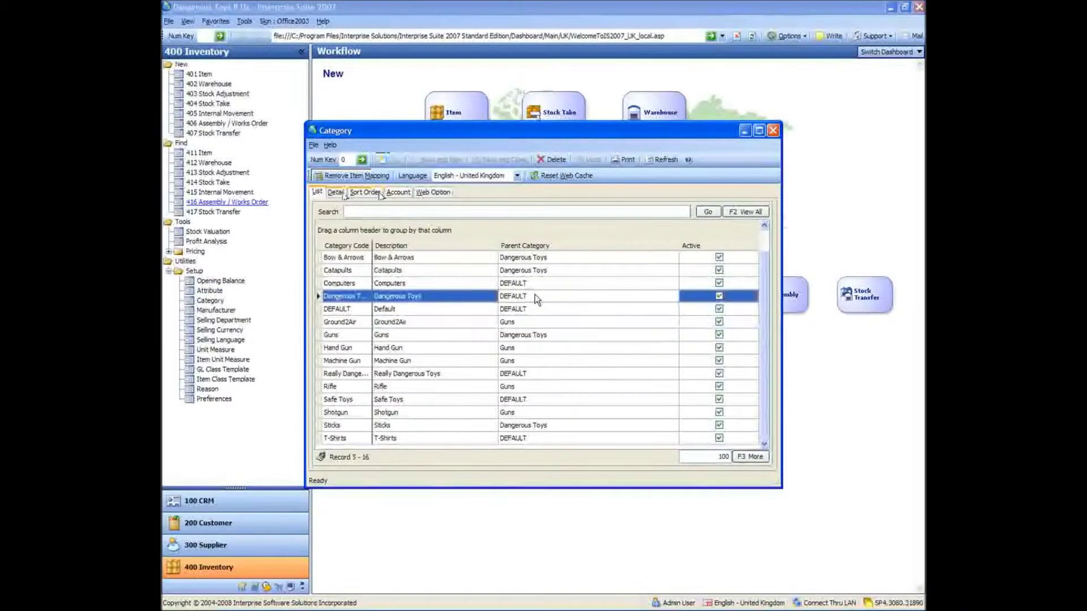
double_click(545, 285)
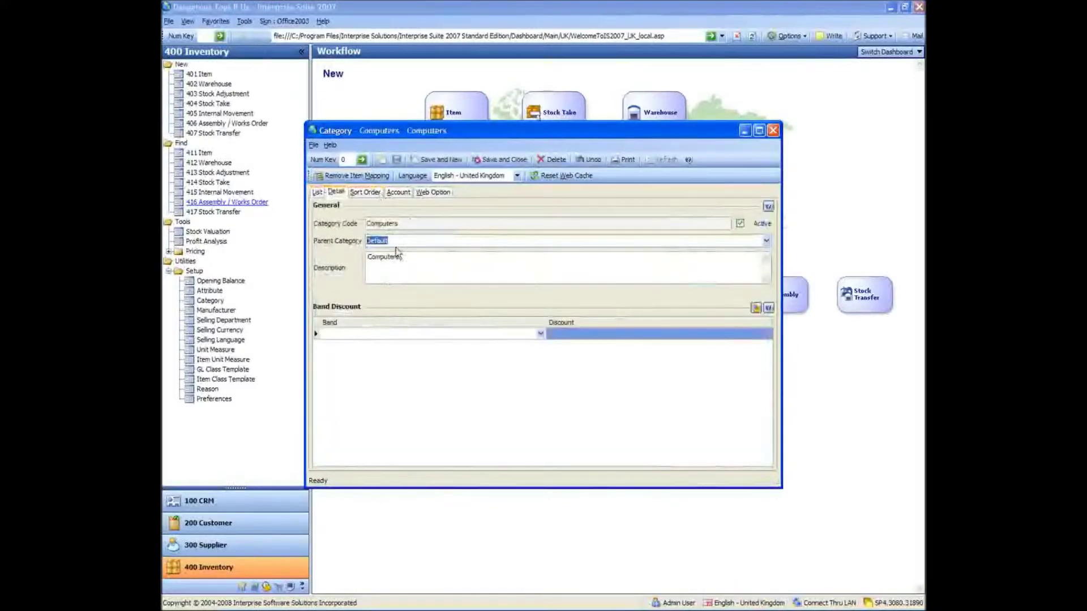
left_click(396, 240)
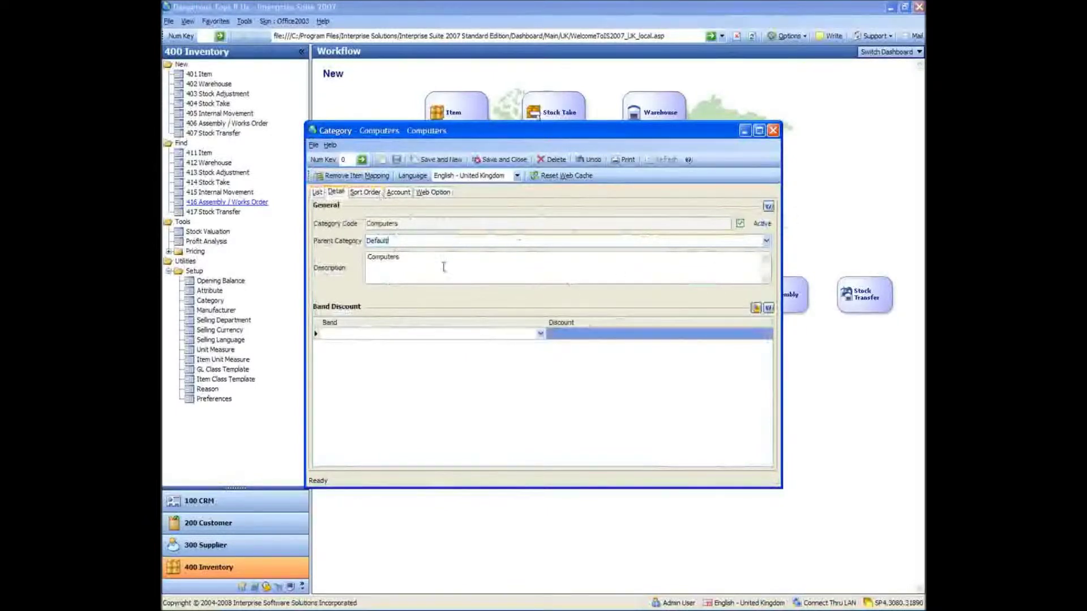
left_click(767, 240)
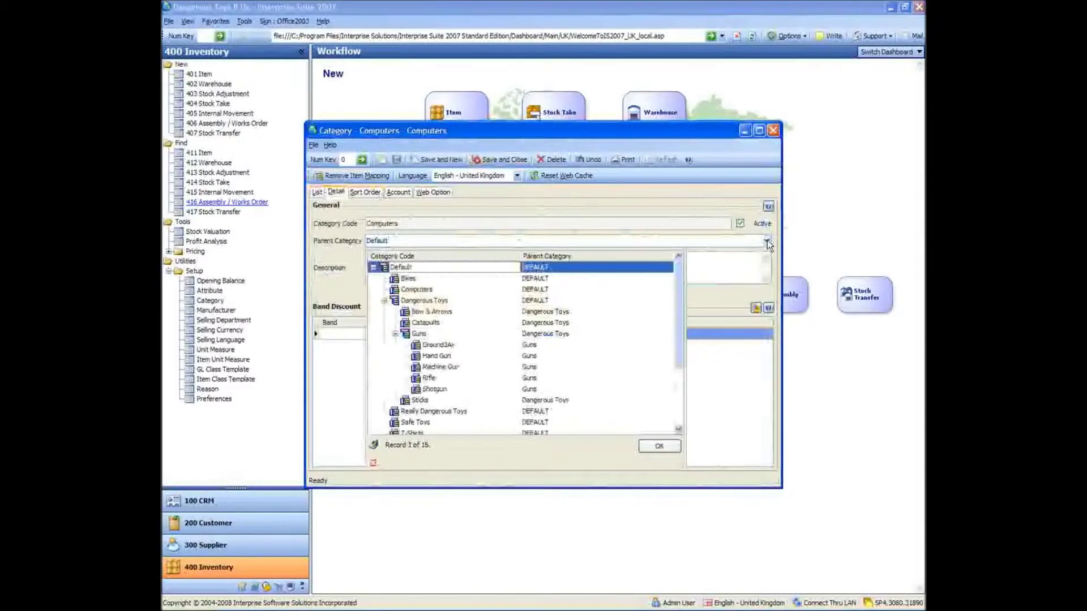
left_click(409, 290)
left_click(432, 265)
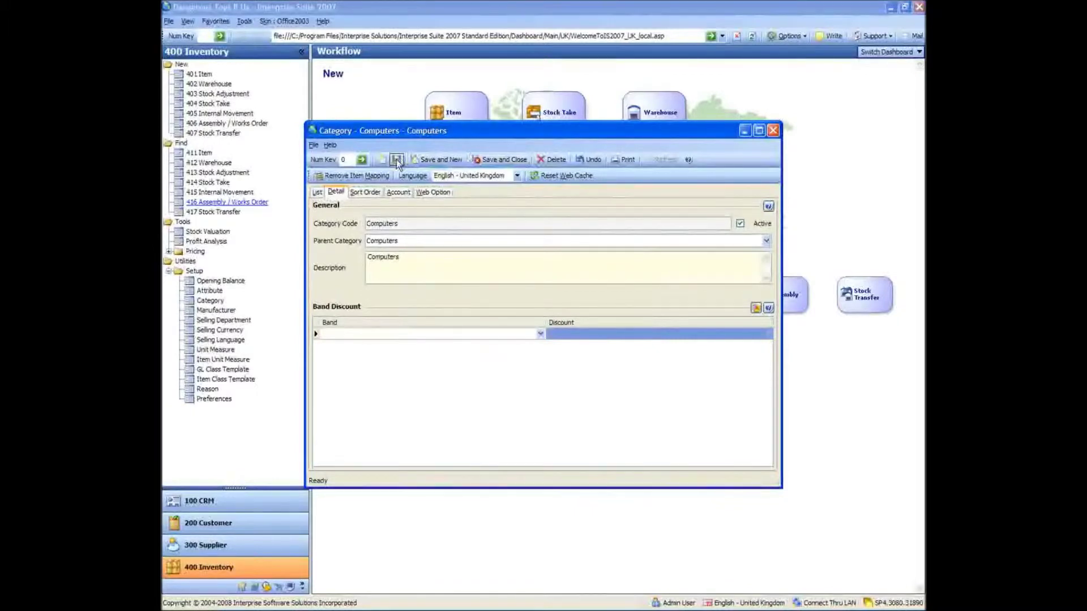
left_click(500, 161)
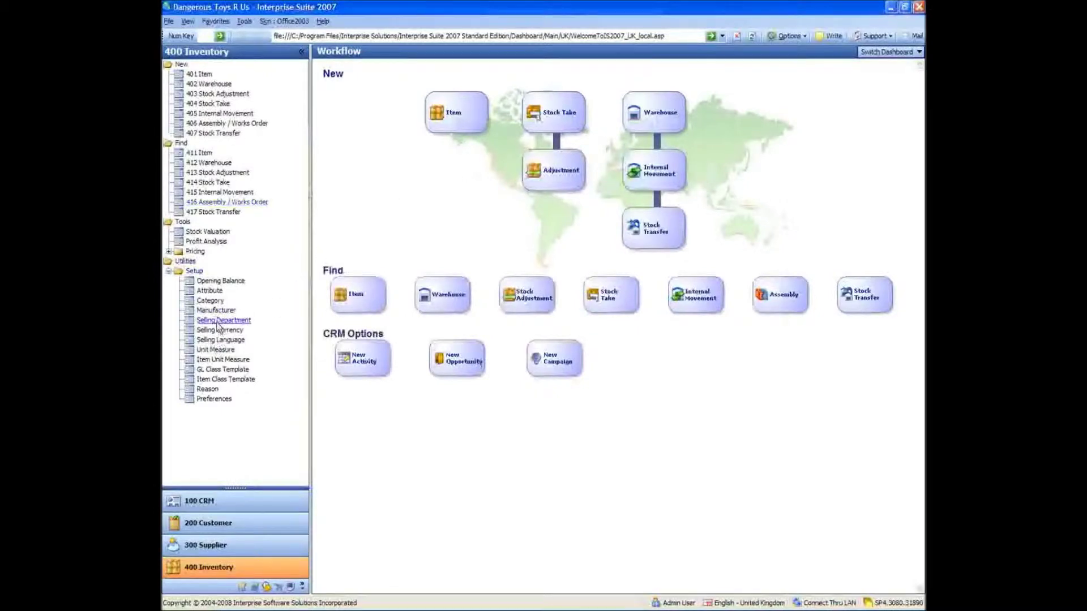
Step: Open the Selling Department setup, create a Clothes department with the Default parent department and save it
left_click(217, 323)
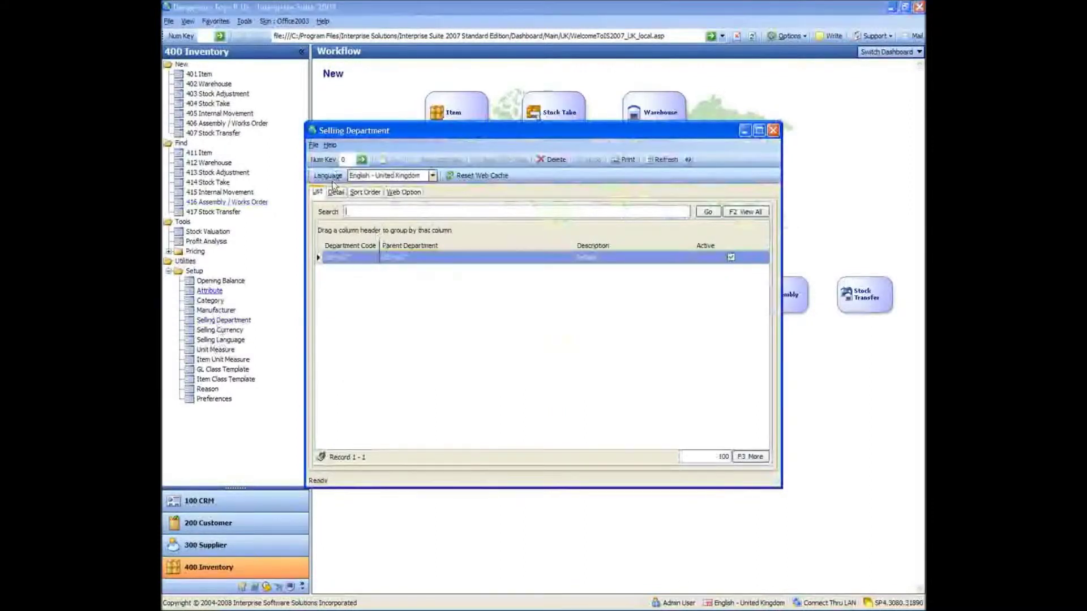
left_click(384, 160)
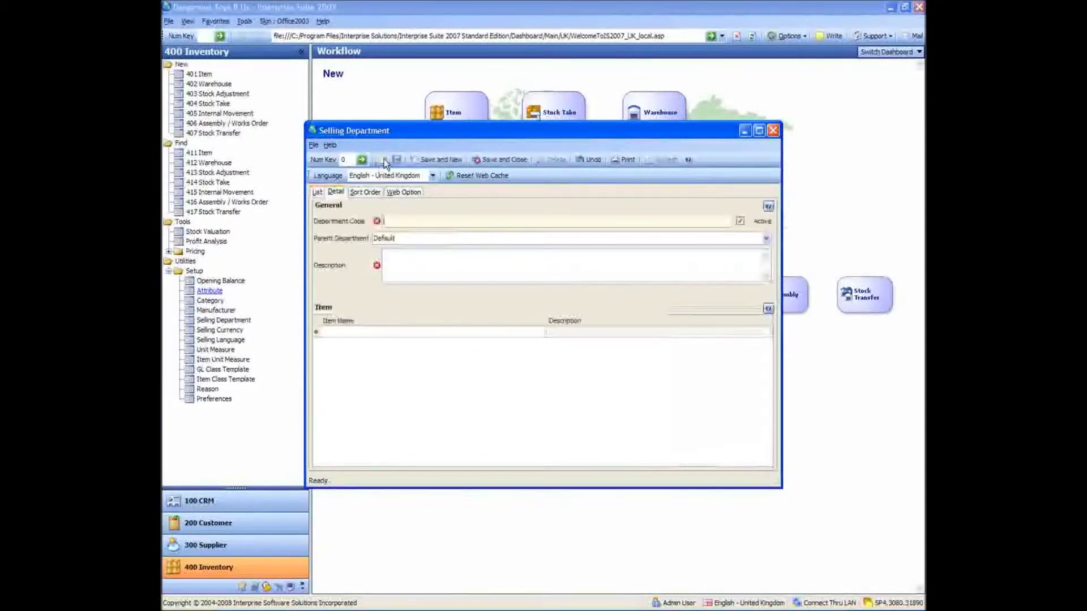
type("Clothes")
key("Tab")
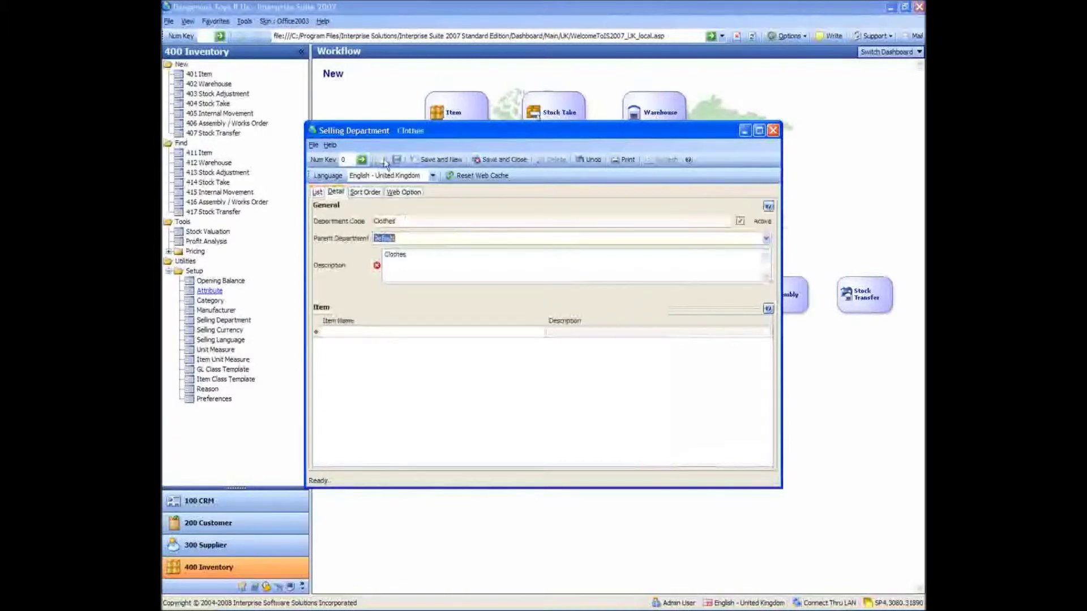
key("Tab")
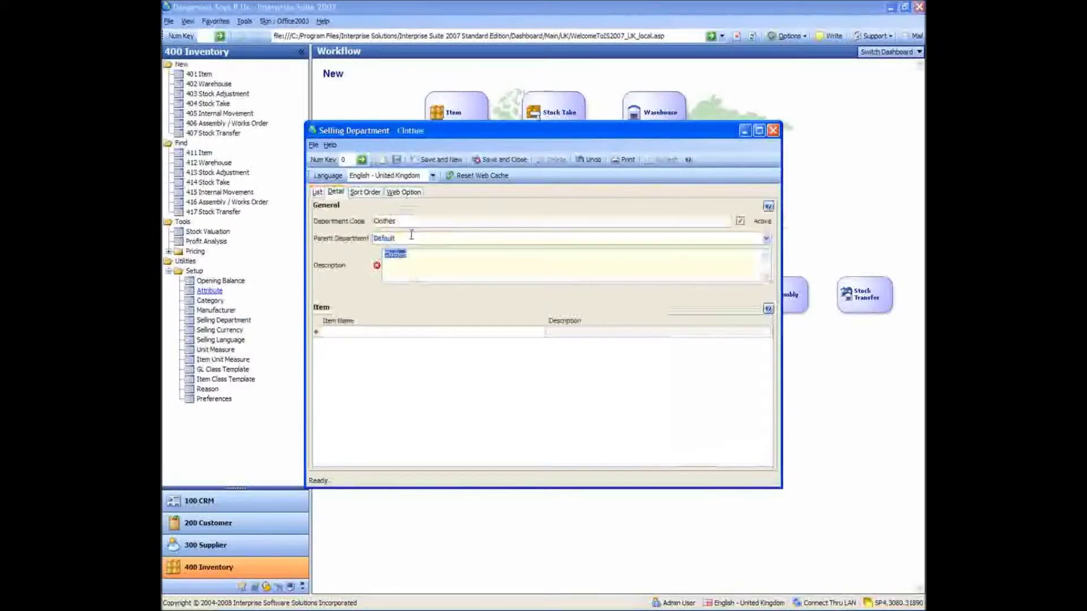
left_click(411, 236)
left_click(396, 160)
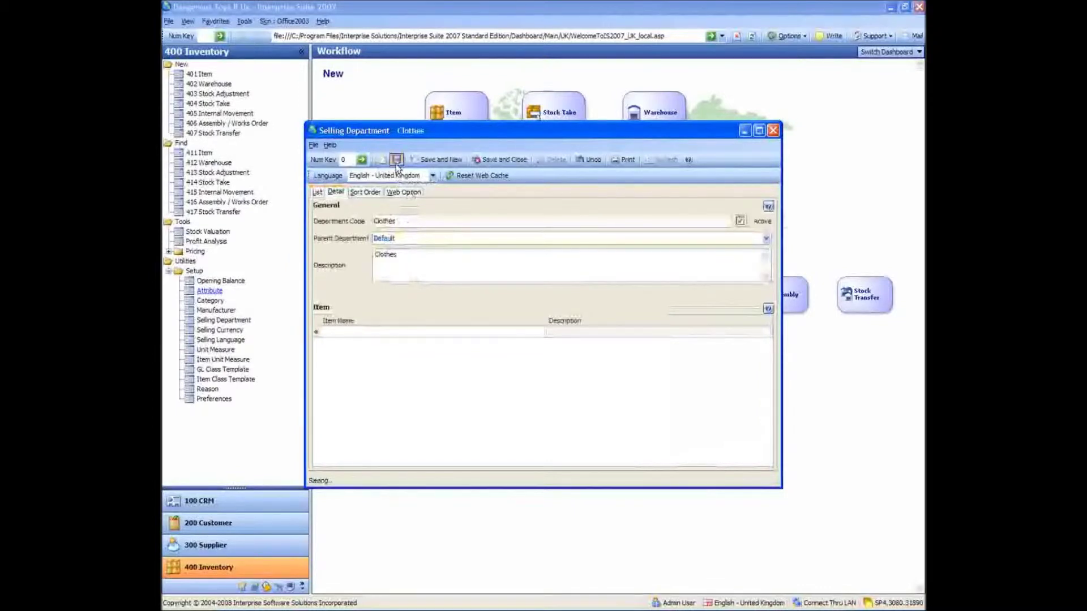
Step: Set the Clothes department's parent department to Clothes, save it and start a new blank department
left_click(715, 238)
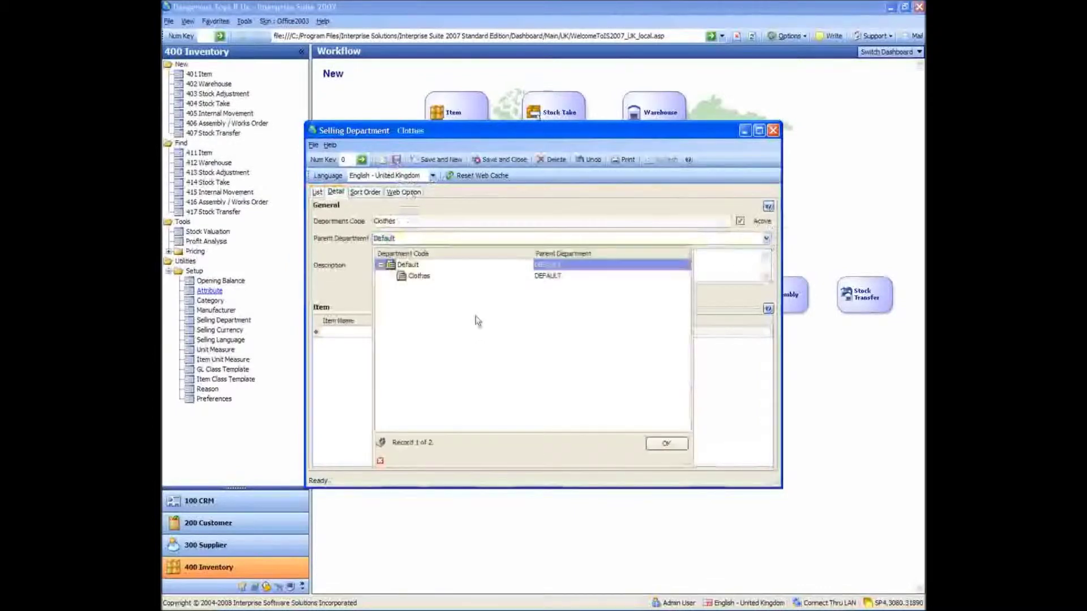
left_click(419, 276)
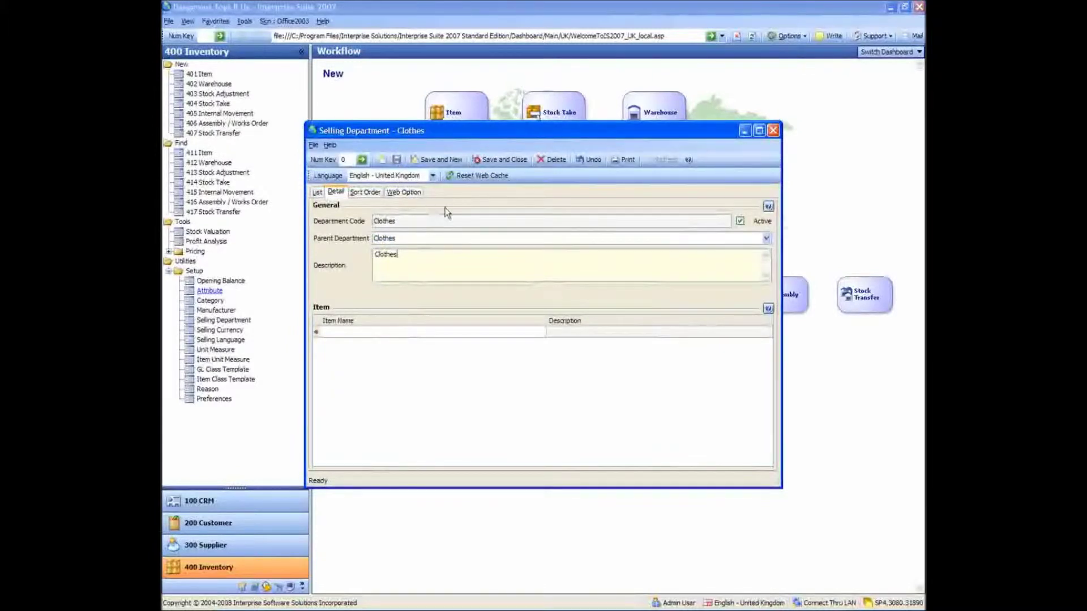
left_click(429, 161)
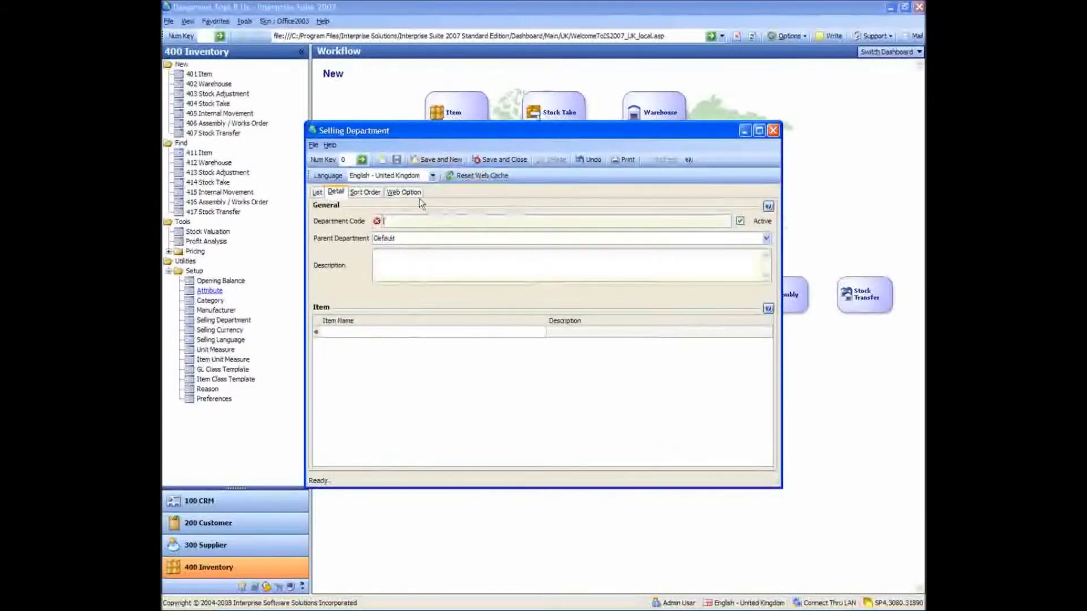
Step: Create an Electrical selling department with the Default parent department, save it and start another blank one
type("Electrical")
key("Tab")
key("Tab")
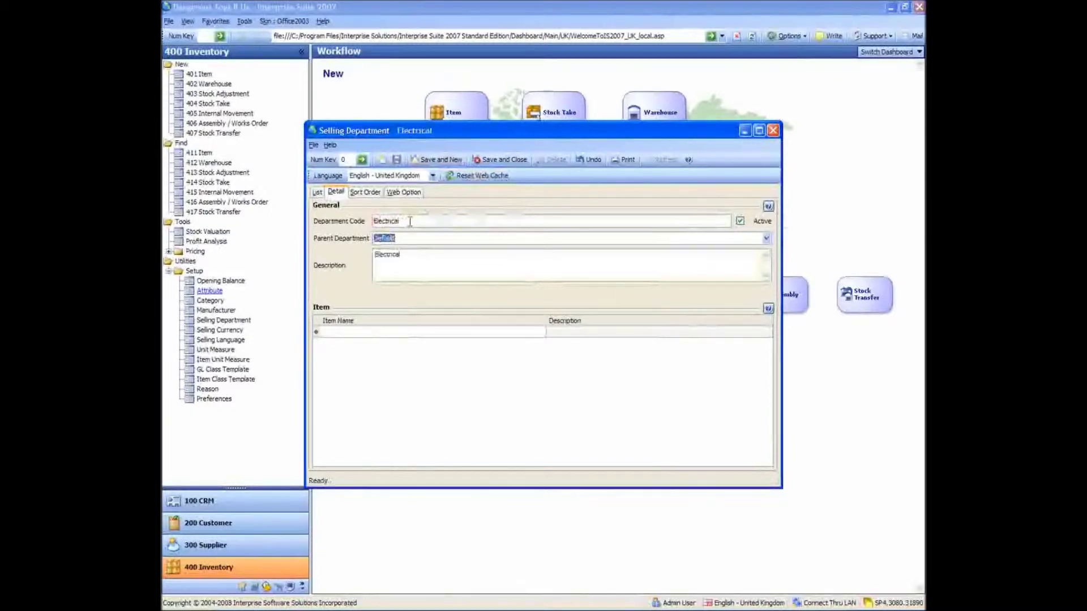
left_click(440, 164)
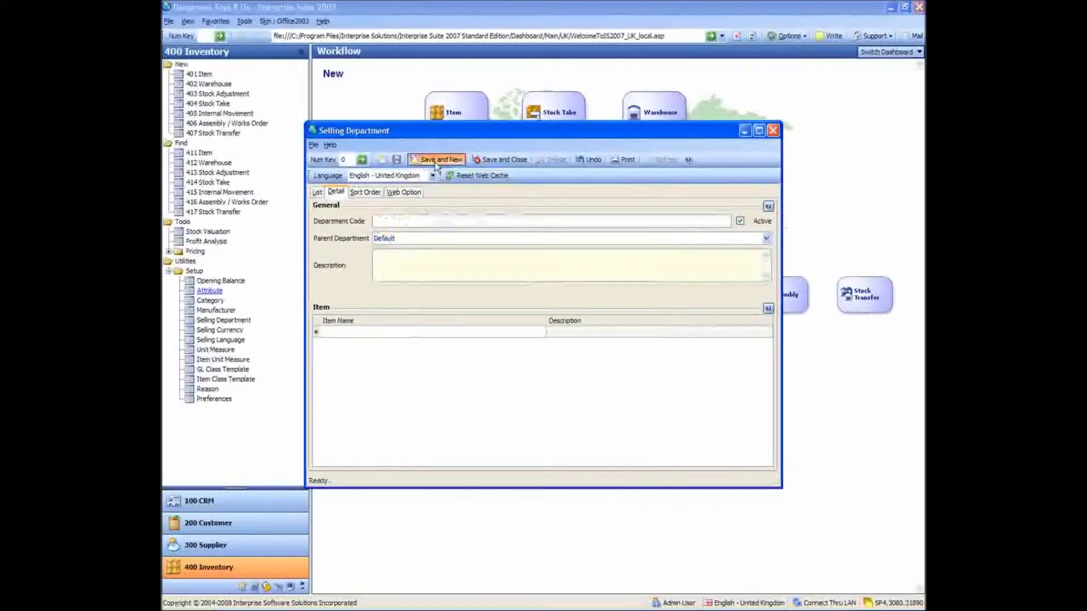
Step: Create a Plastic selling department under the Default parent without assigning any items, then save and close it
type("Plastic")
key("Tab")
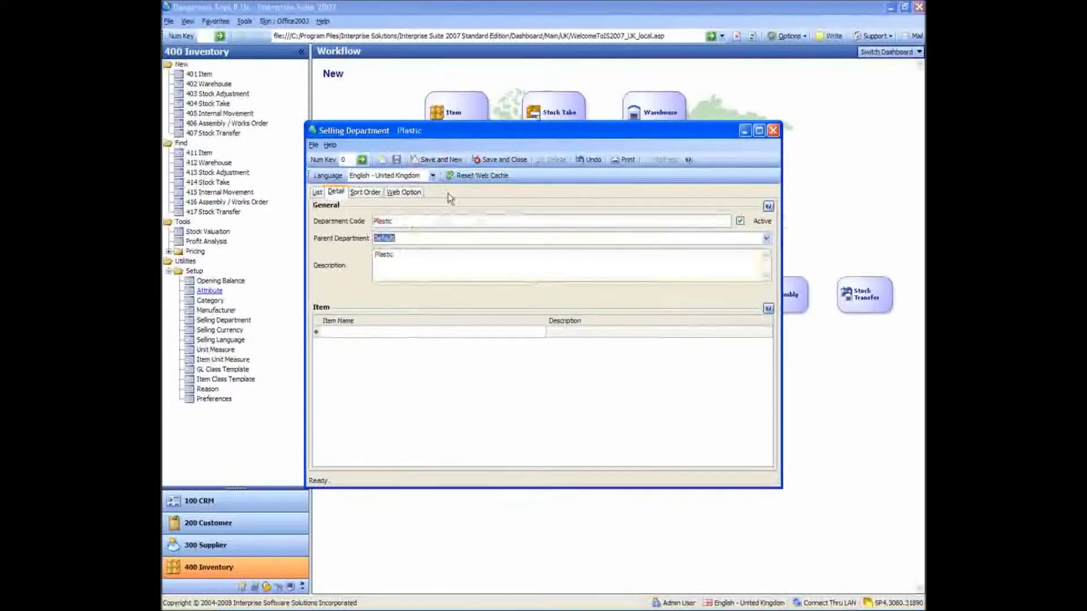
left_click(427, 322)
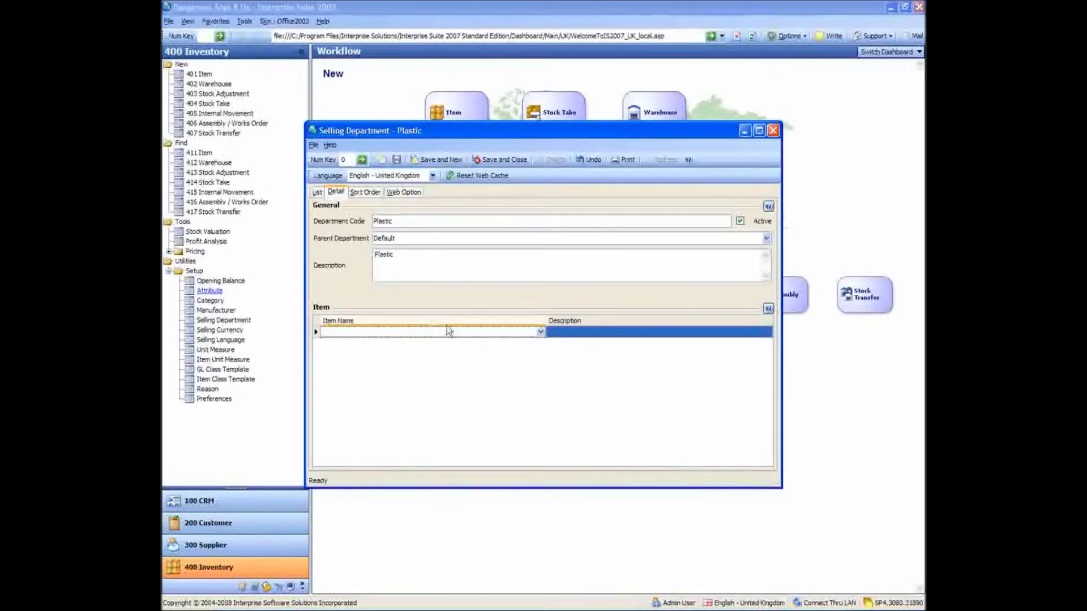
left_click(540, 333)
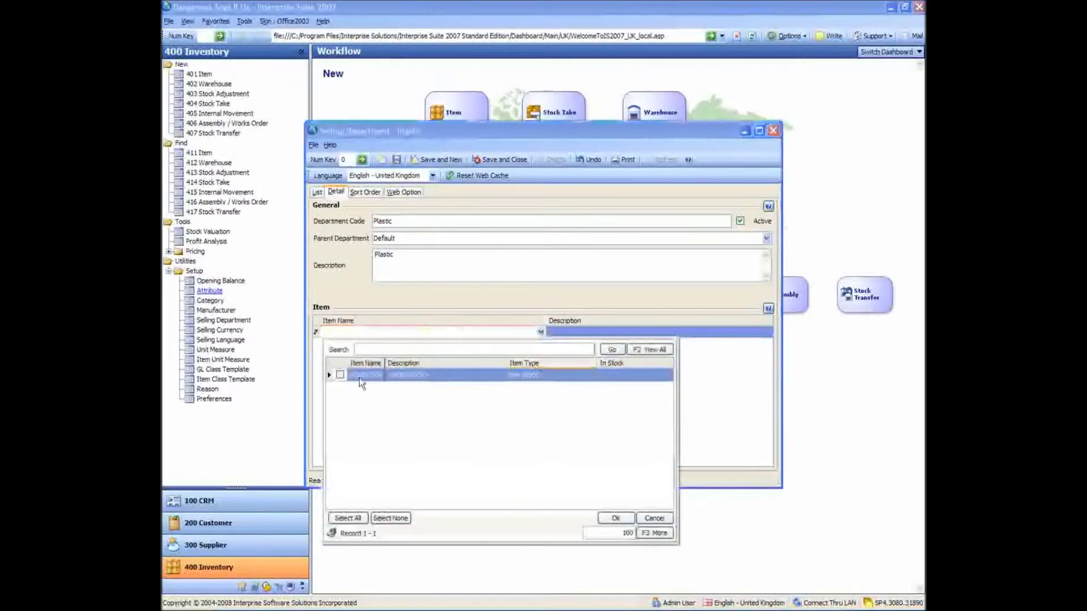
left_click(540, 332)
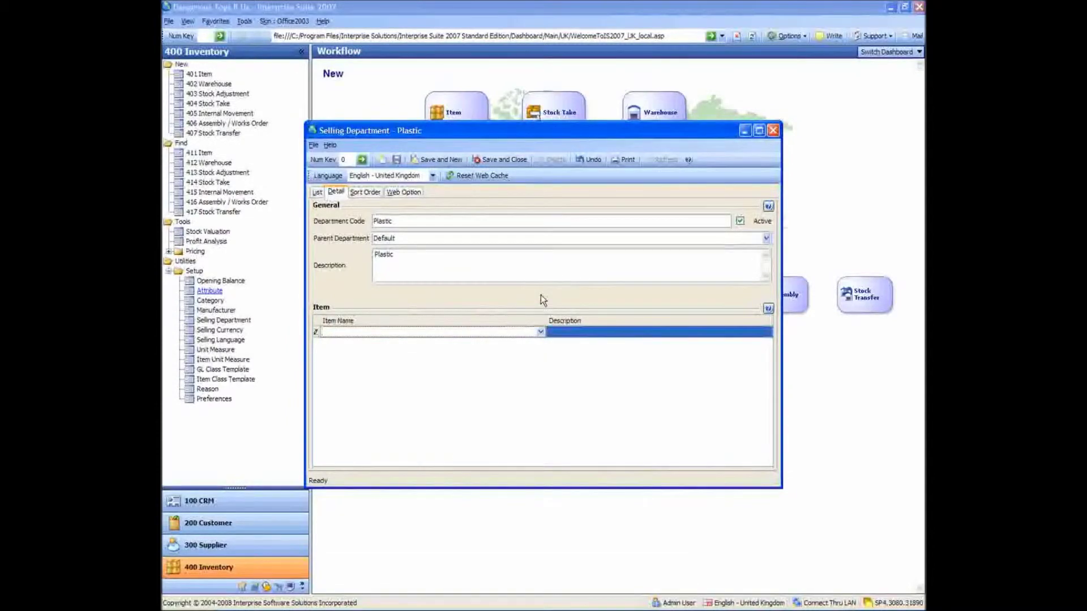
left_click(508, 161)
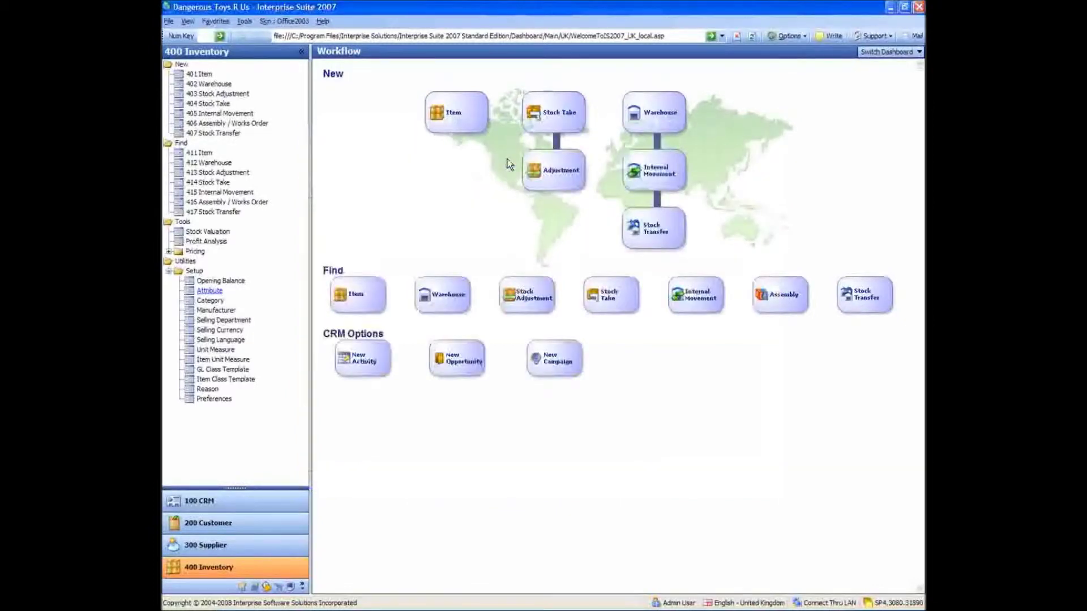
Step: Open the inventory Attribute setup and start a new attribute with code Speed and description Speed
left_click(210, 291)
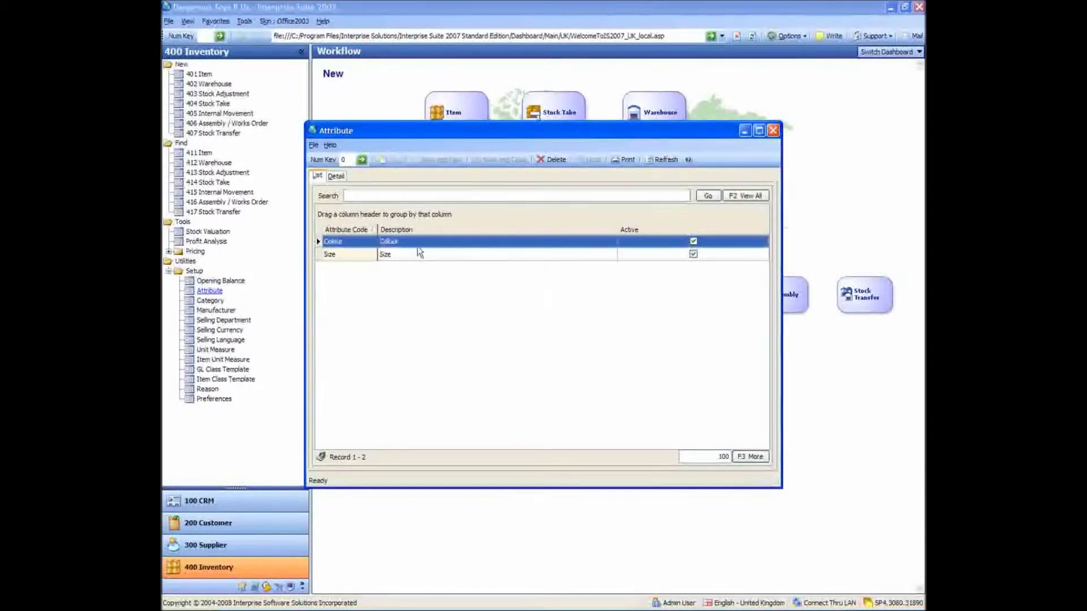
left_click(382, 161)
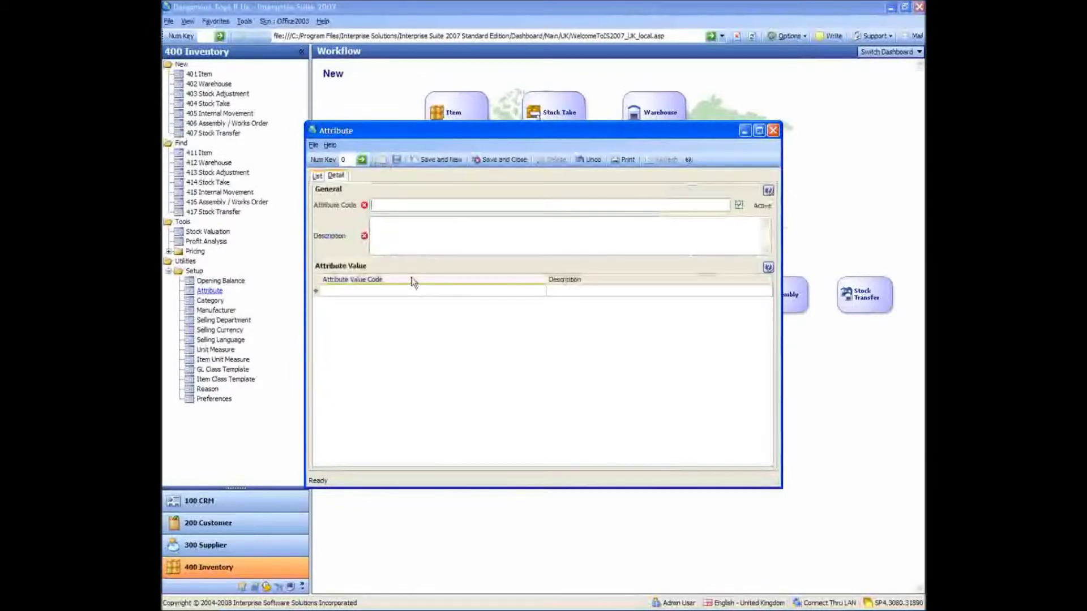
type("Spped")
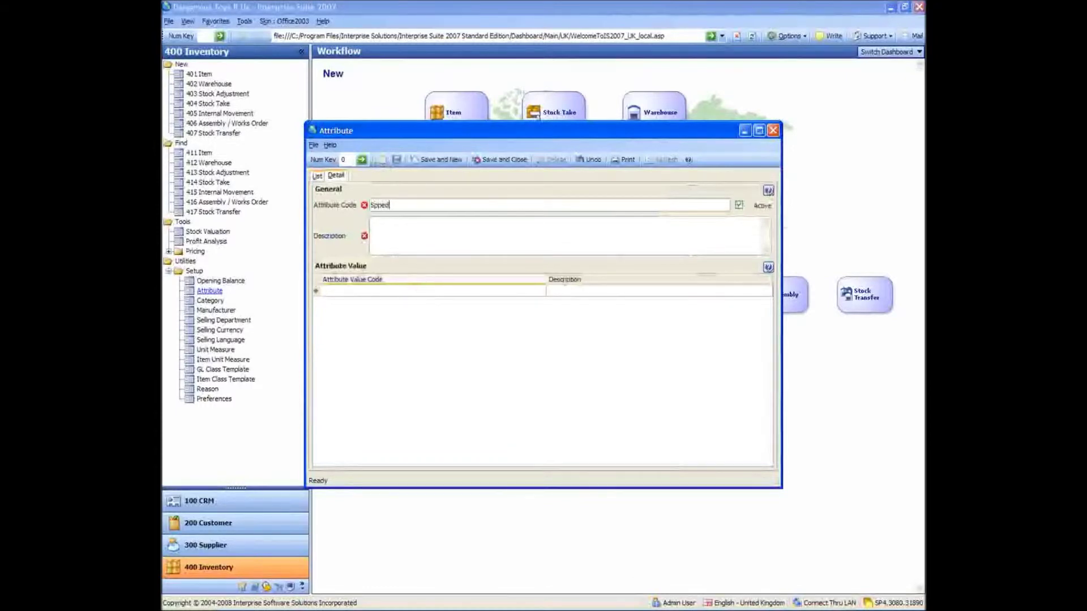
key("Tab")
key("shift+Tab")
type("Speed")
key("Tab")
type("Speed")
key("Tab")
Step: Add the values Slow and Fast to the Speed attribute, with matching descriptions
left_click(446, 289)
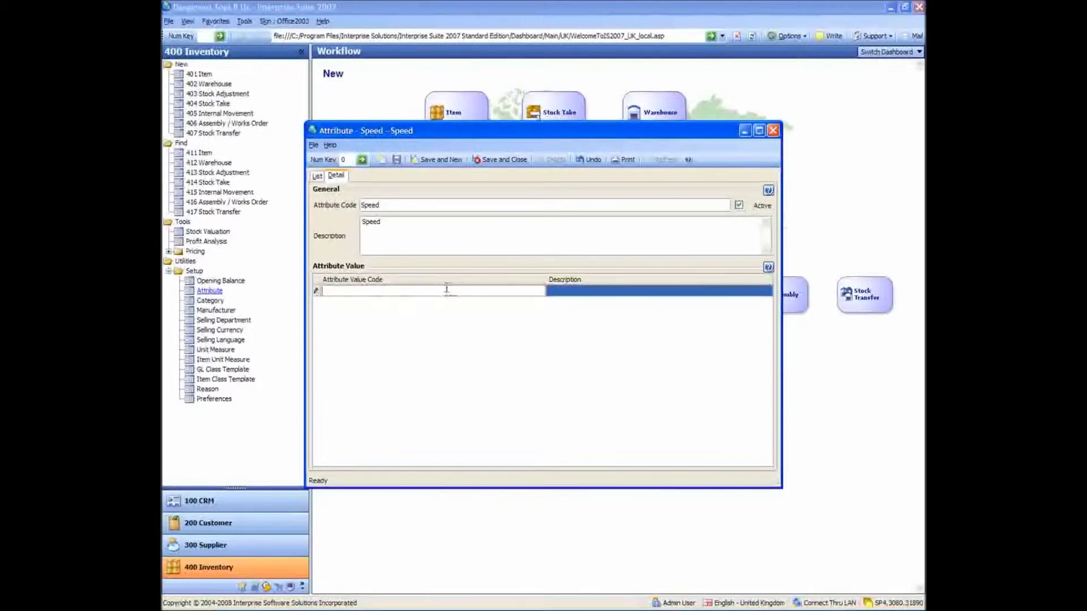
type("Slow")
key("Tab")
key("Tab")
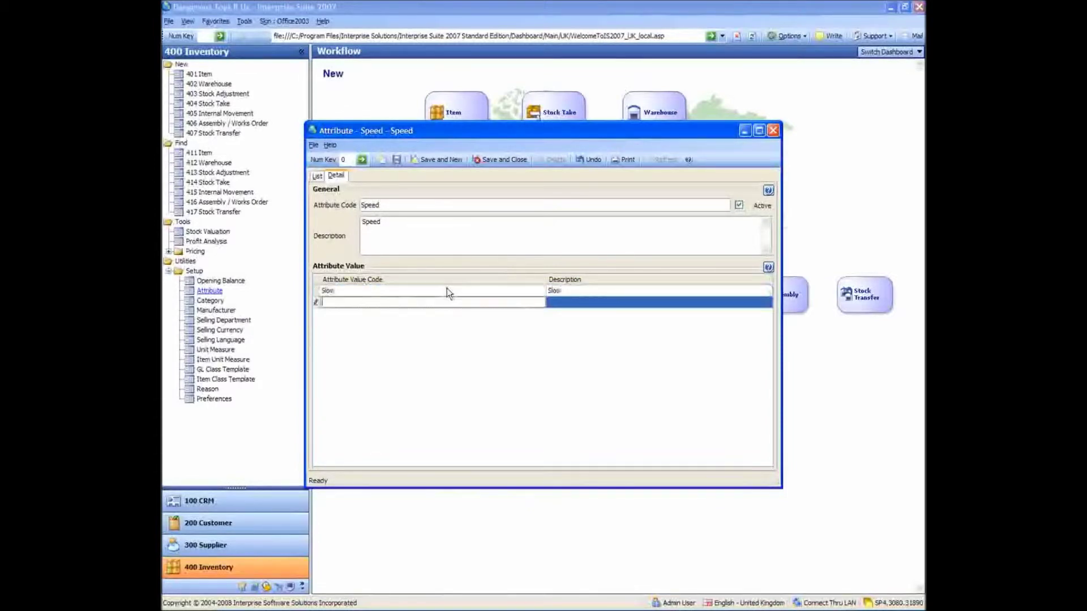
type("Fast")
key("Tab")
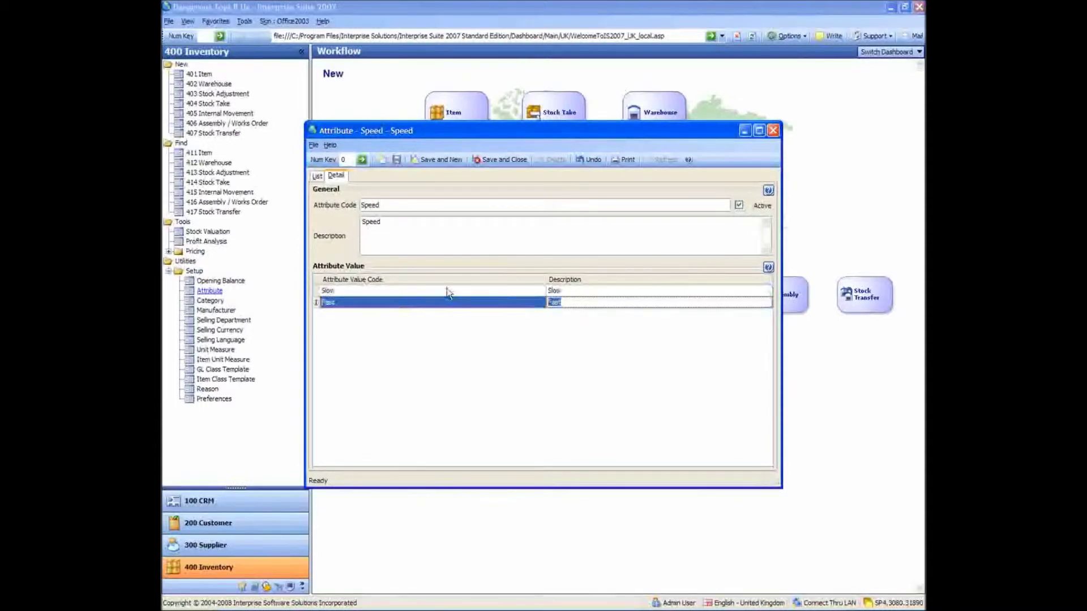
key("Tab")
Step: Add the values Normal and Very Fast to the Speed attribute, then save and close it
type("Norm")
key("BackSpace")
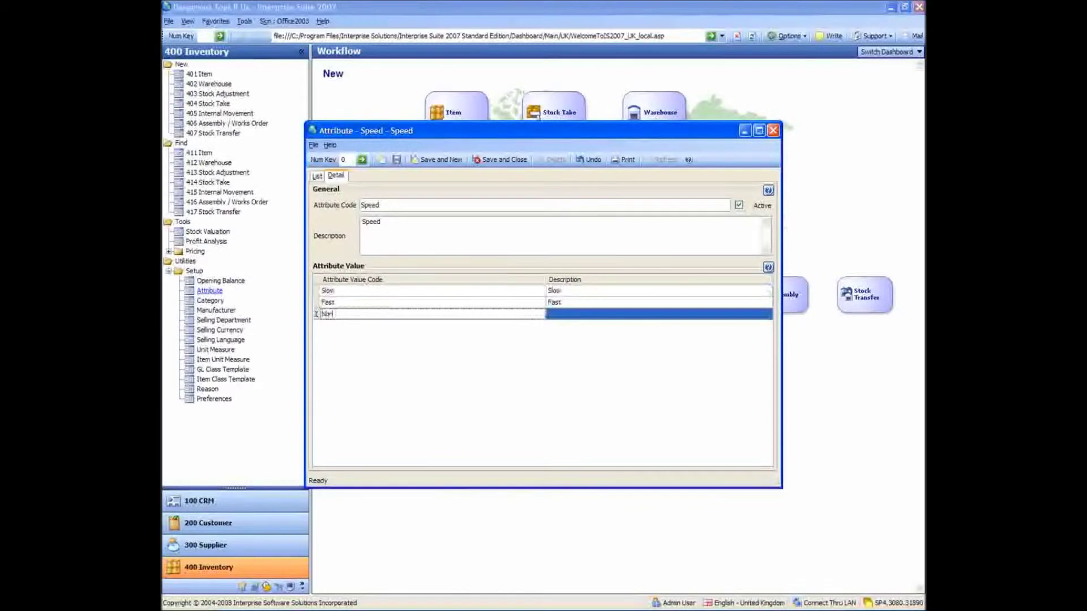
type("mal")
key("Tab")
key("Tab")
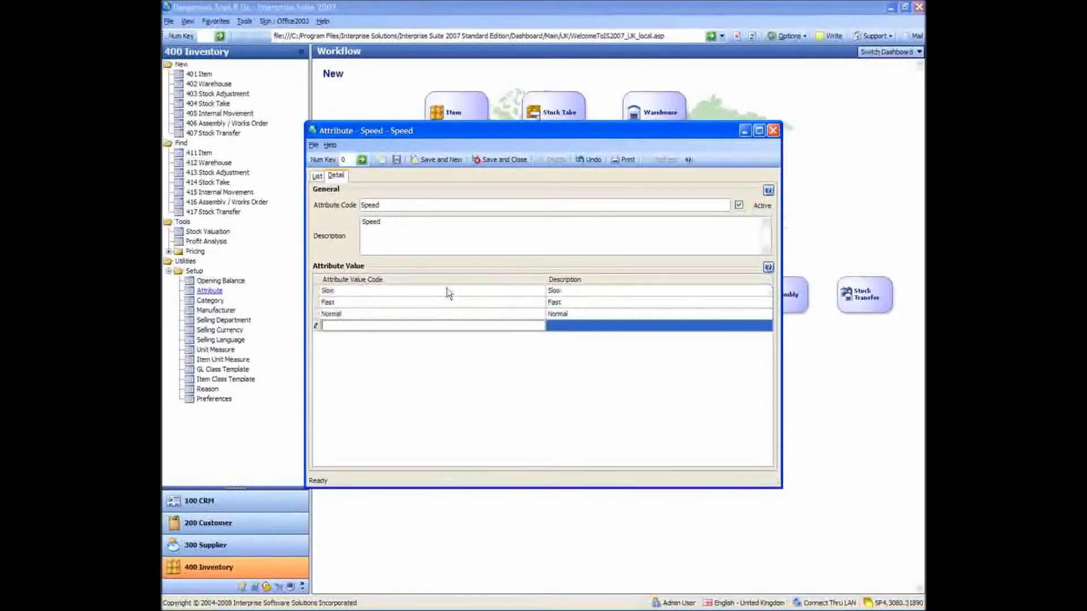
type("Very")
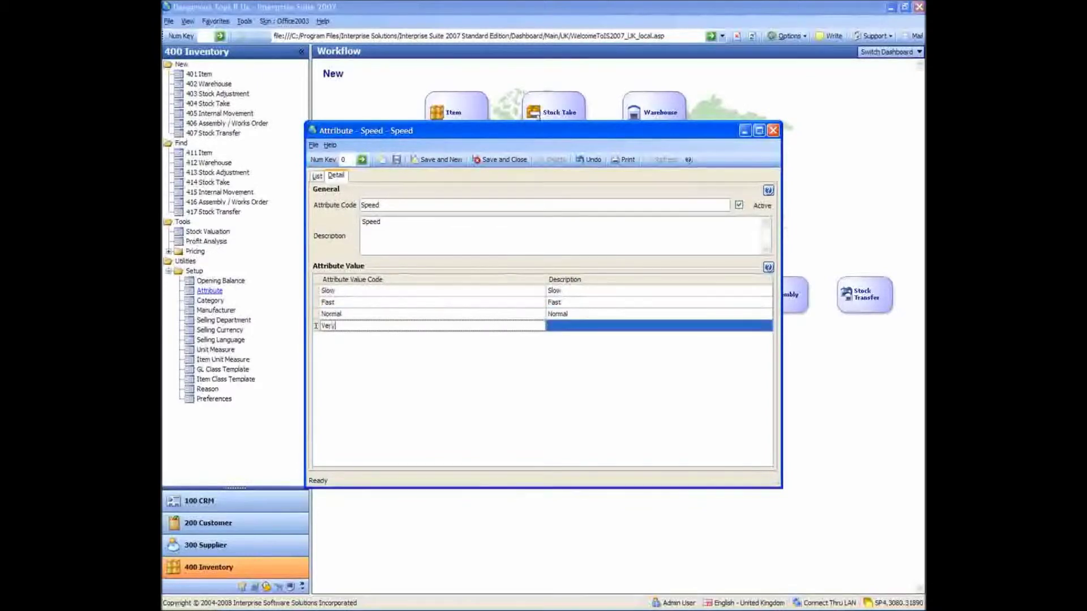
type(" Fast")
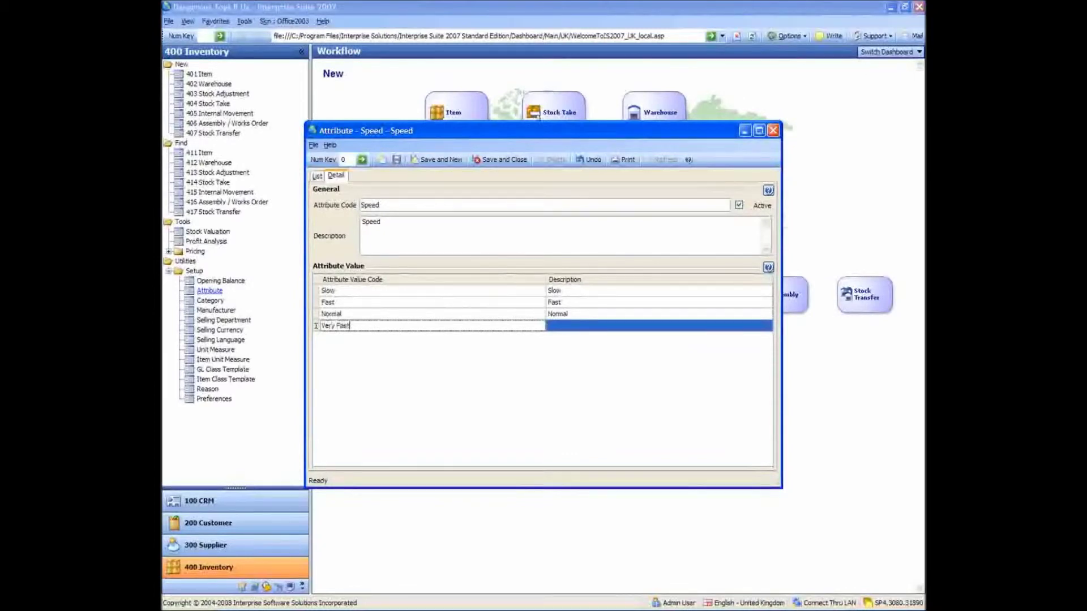
key("Tab")
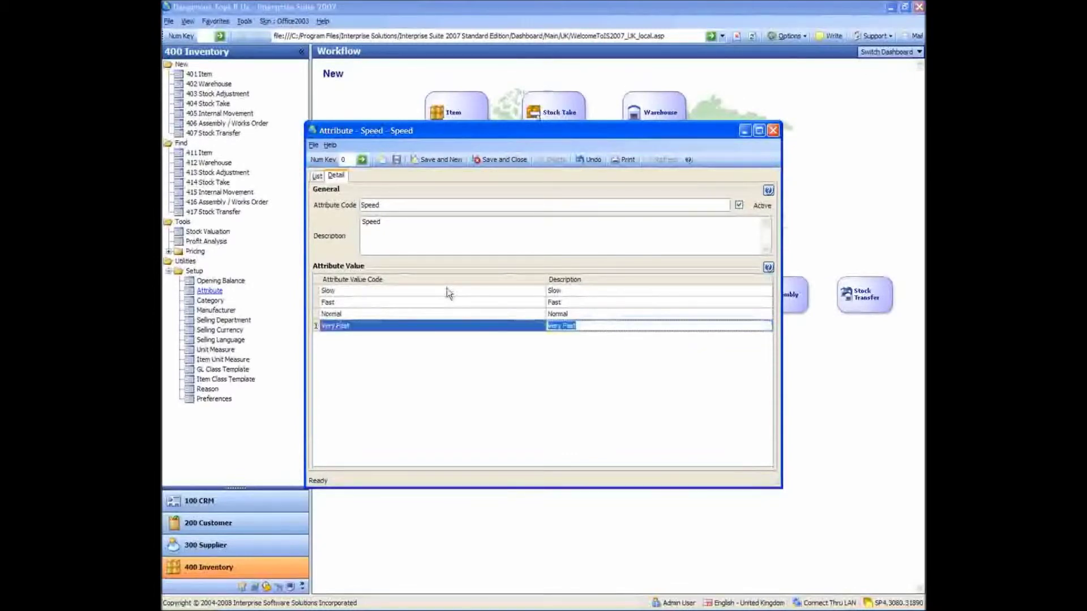
key("Tab")
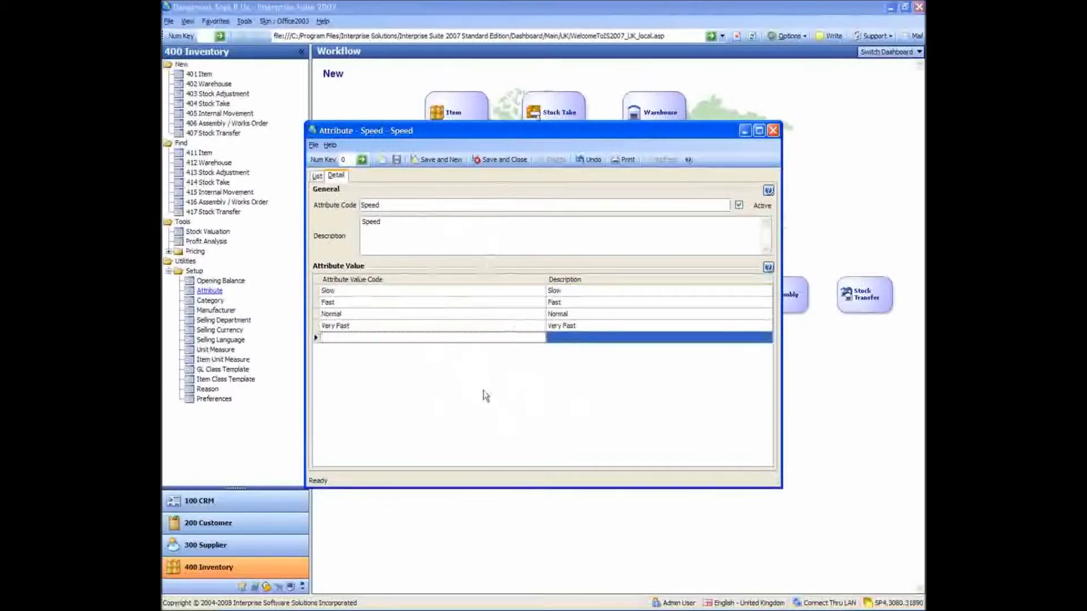
left_click(501, 162)
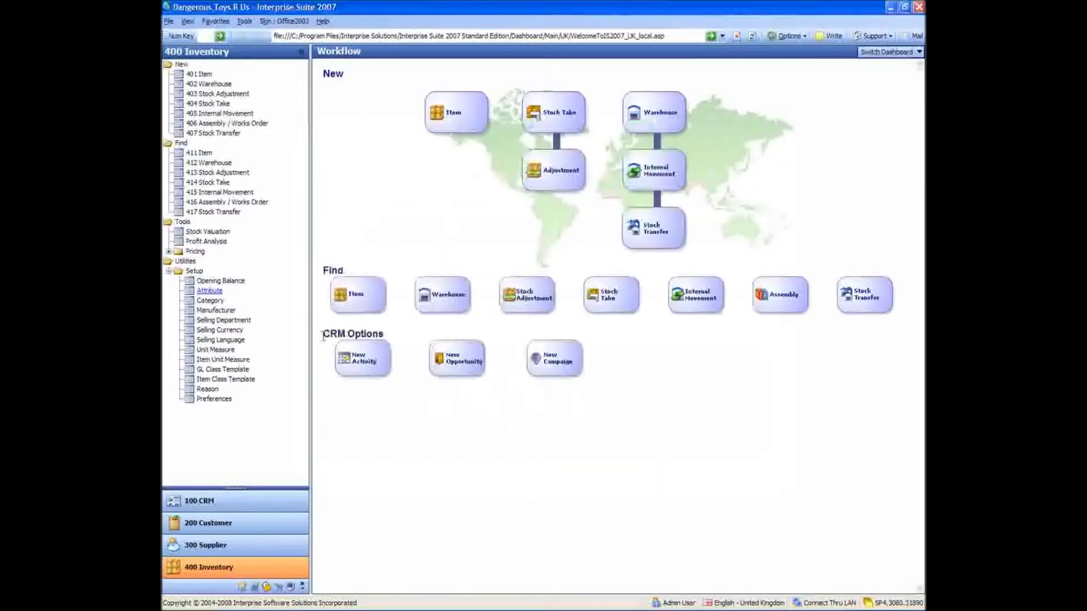
Step: Add a Case unit of measure with description Case and a quantity of 50 to the Unit Measure setup, then save and close it
left_click(215, 351)
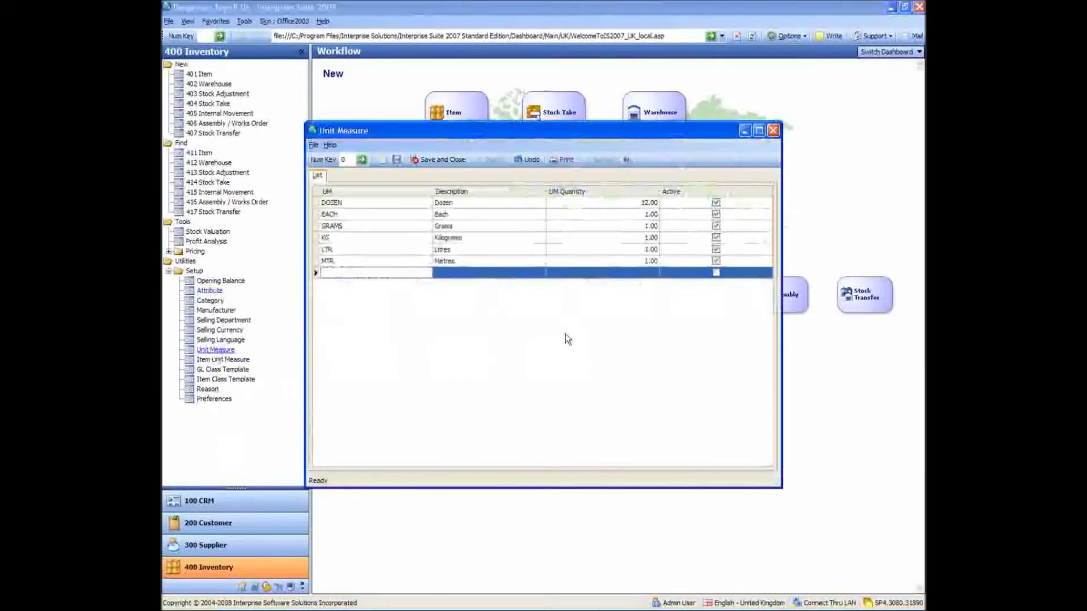
left_click(374, 273)
type("Case")
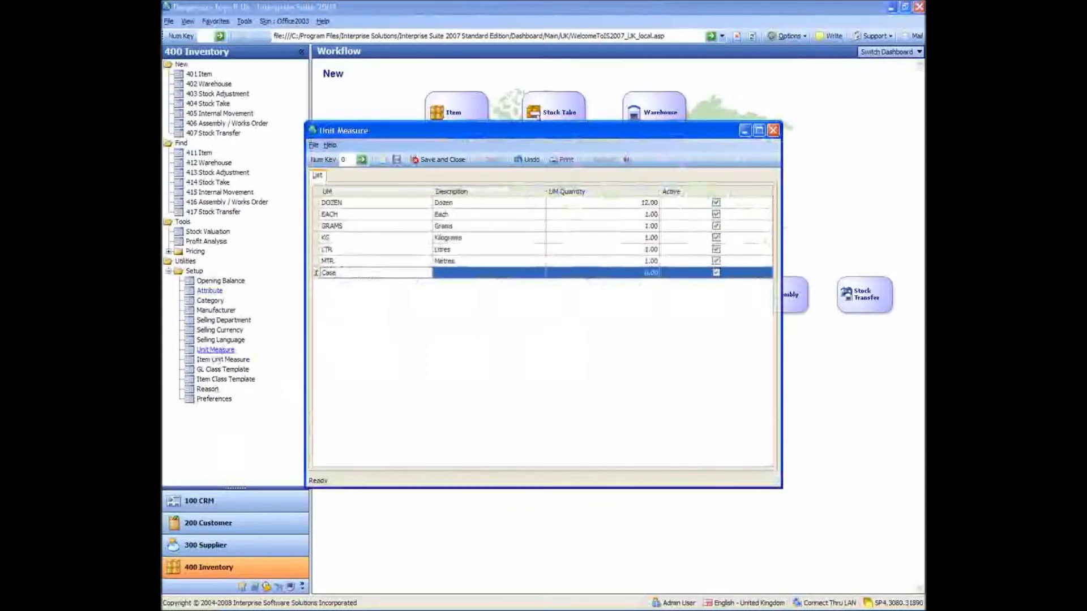
key("Tab")
type("Cas")
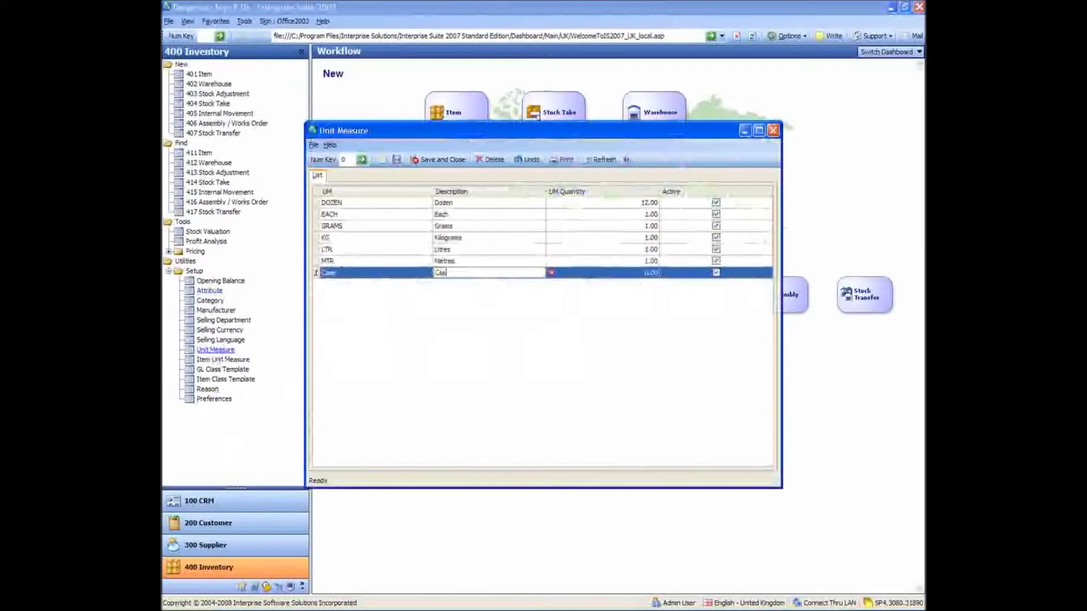
key("Tab")
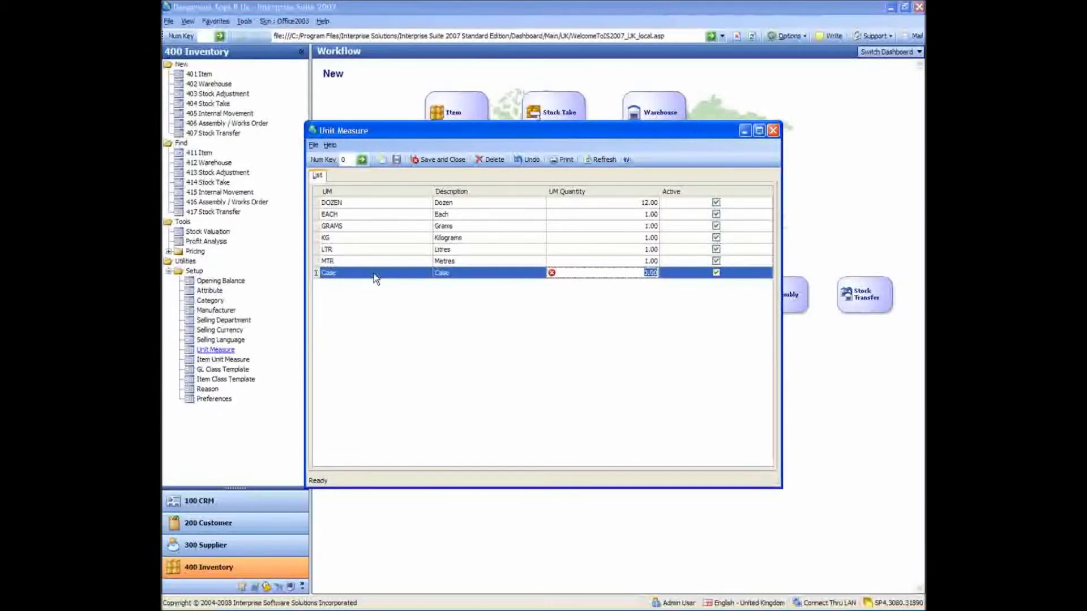
type("50")
key("Tab")
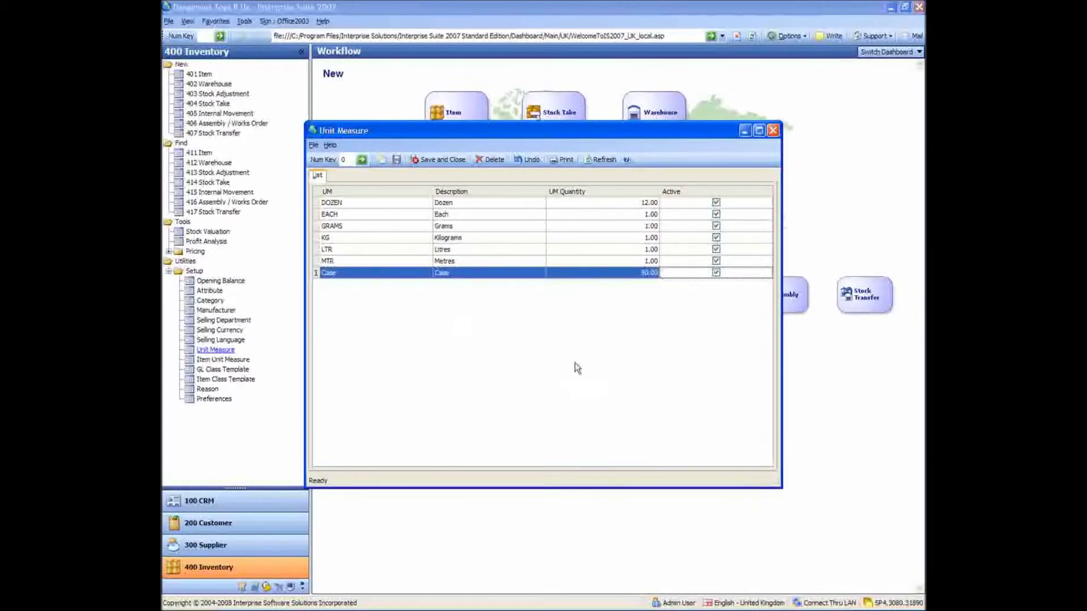
left_click(443, 161)
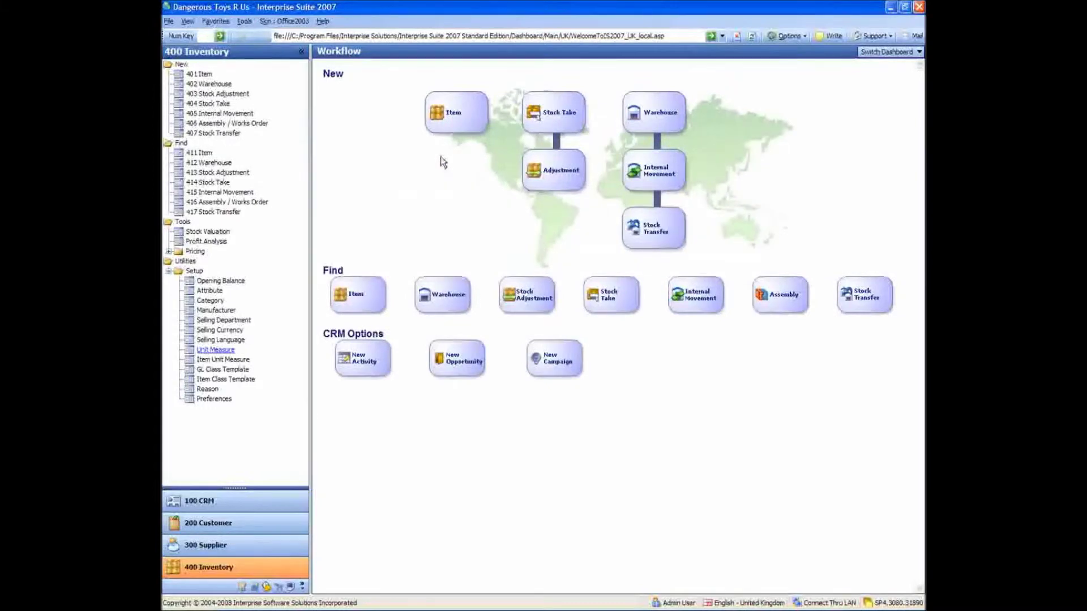
Step: Open the Manufacturer setup, create the manufacturer Guns R Us with a matching description, save it and start another blank one
left_click(216, 310)
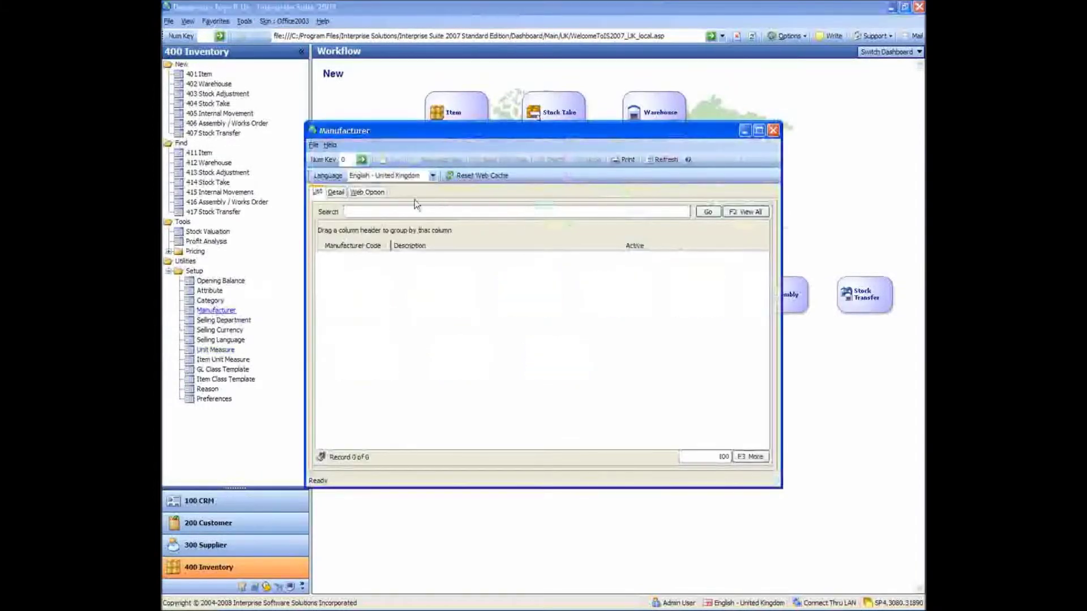
left_click(382, 161)
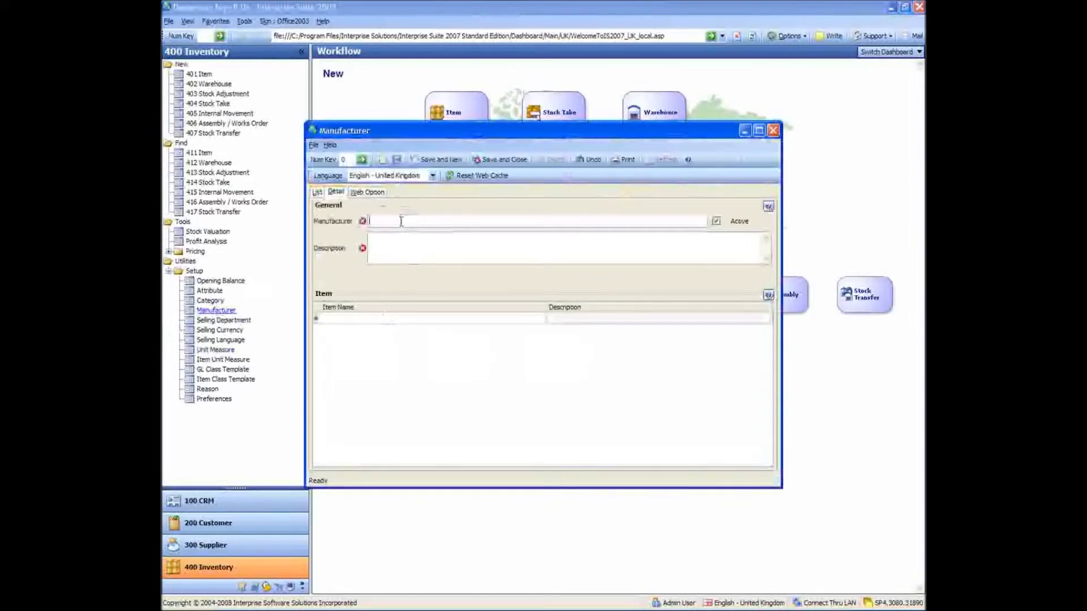
type("Guns R Us")
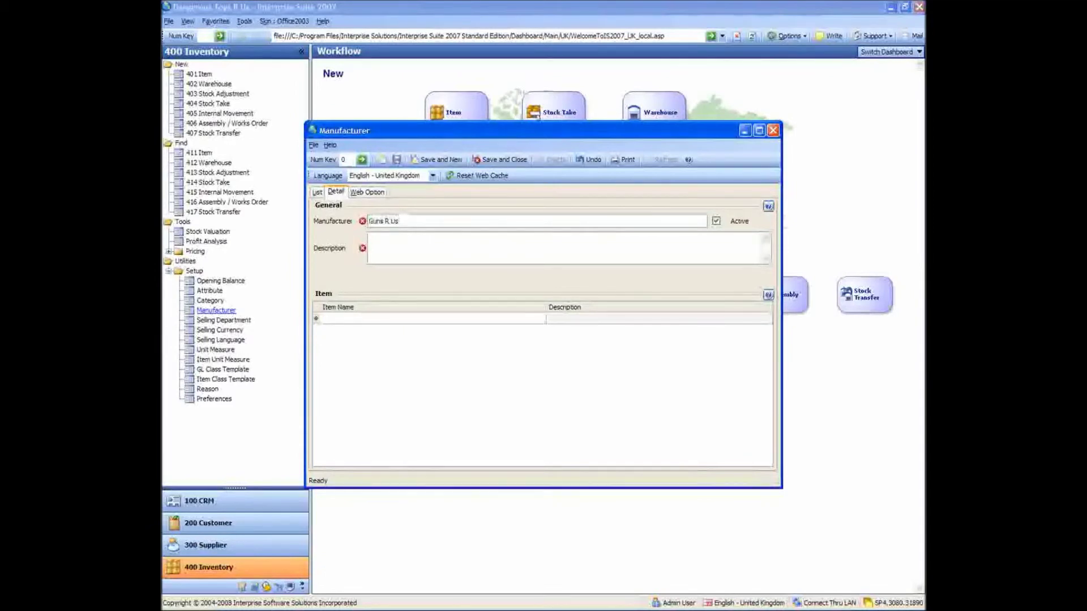
key("Tab")
left_click(400, 221)
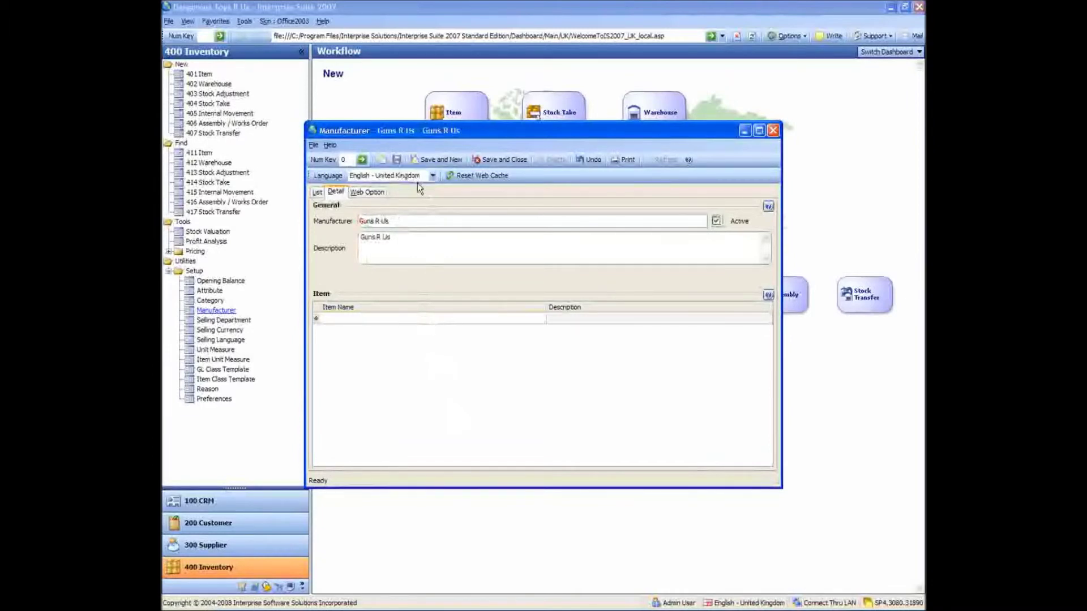
left_click(442, 160)
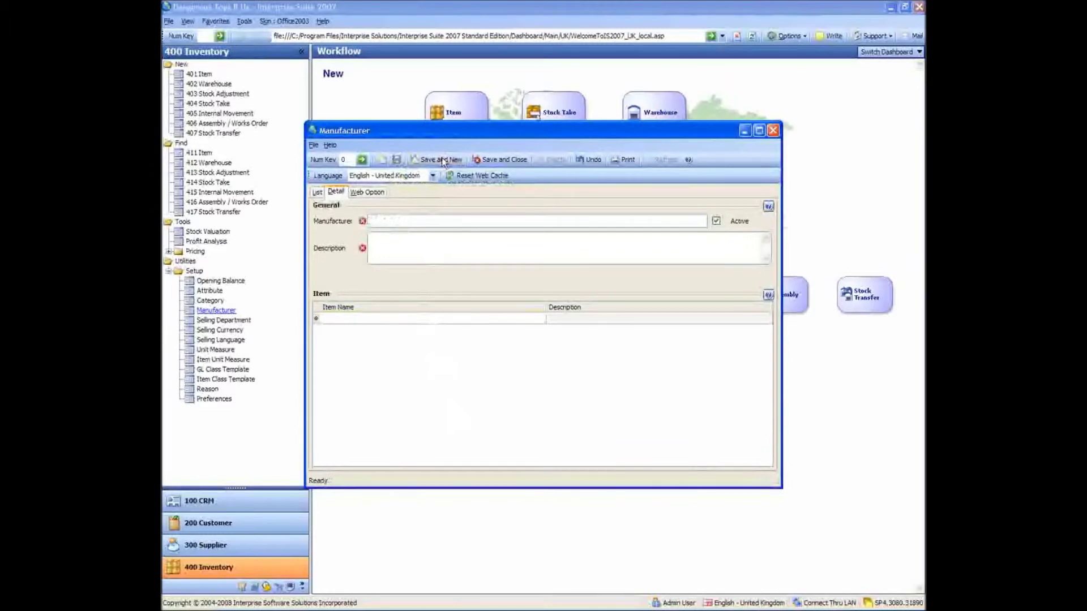
Step: Create the manufacturer Bikes R Us with a matching description, save it and start another blank one
type("Bikes R Us")
key("Tab")
left_click(441, 158)
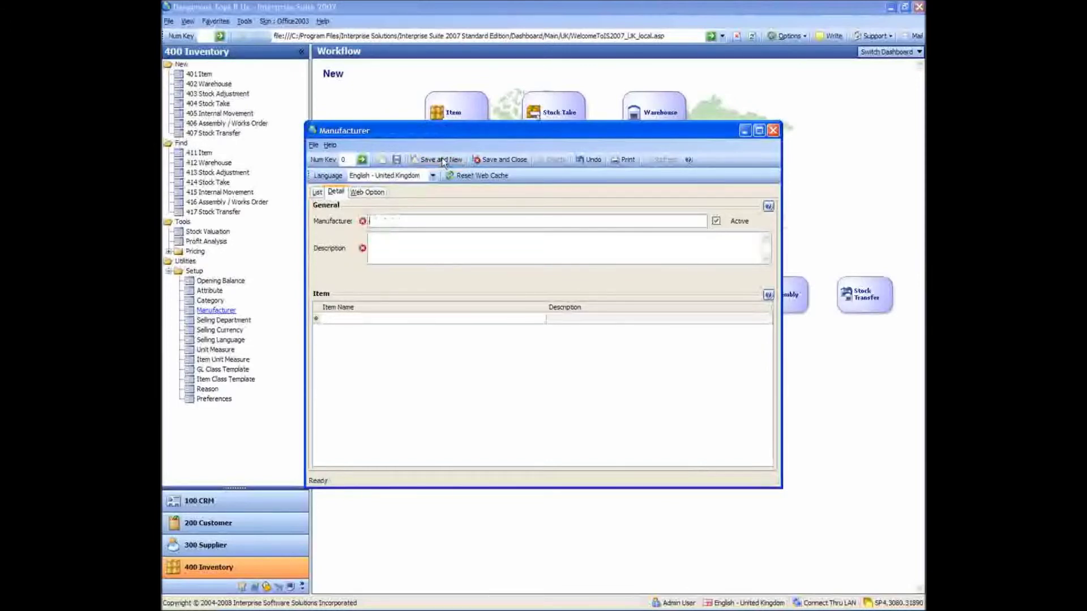
Step: Create and save the manufacturer HAL computers, review the manufacturer list and close the setup
type("HAL")
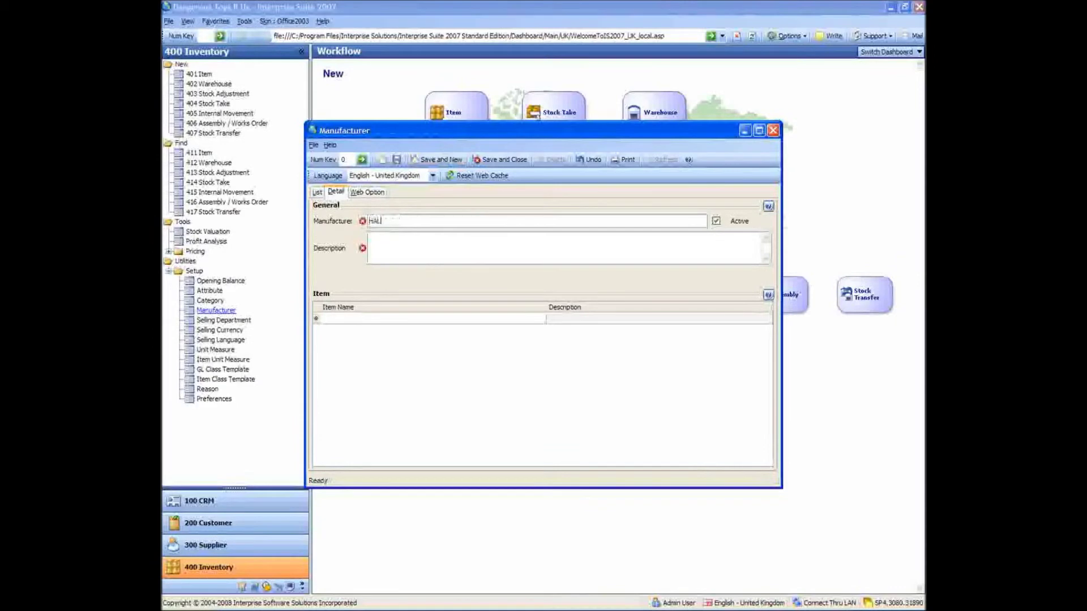
type(" combuters")
key("Tab")
left_click(442, 164)
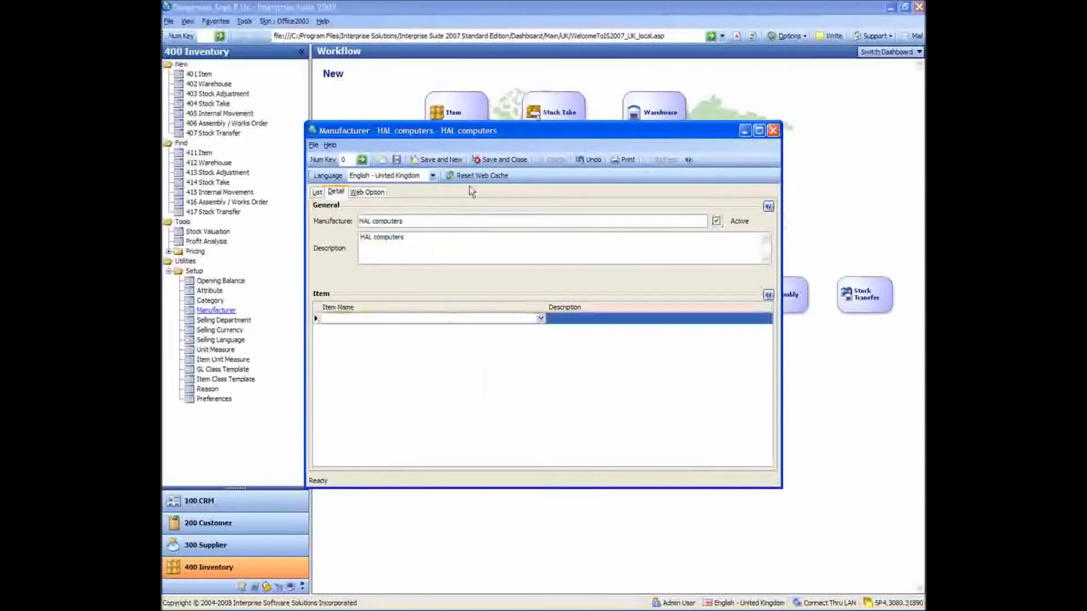
left_click(396, 160)
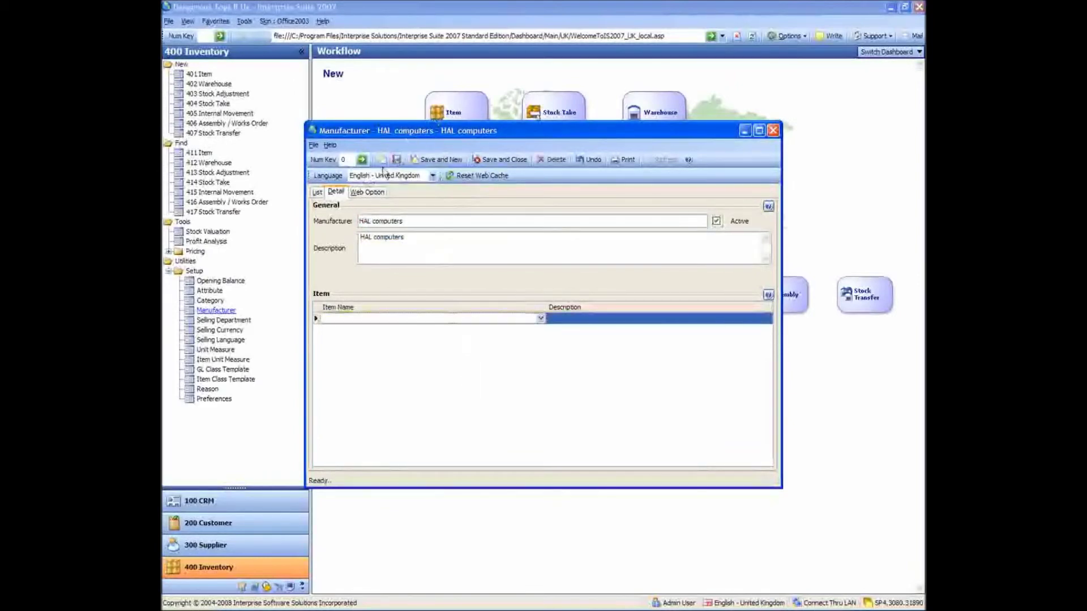
left_click(318, 193)
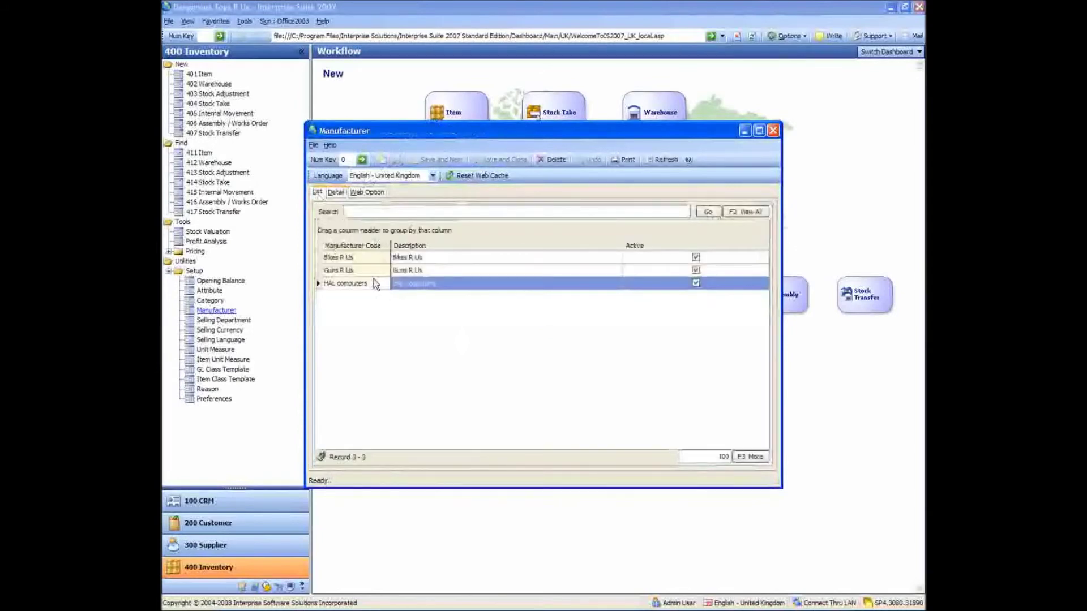
left_click(386, 335)
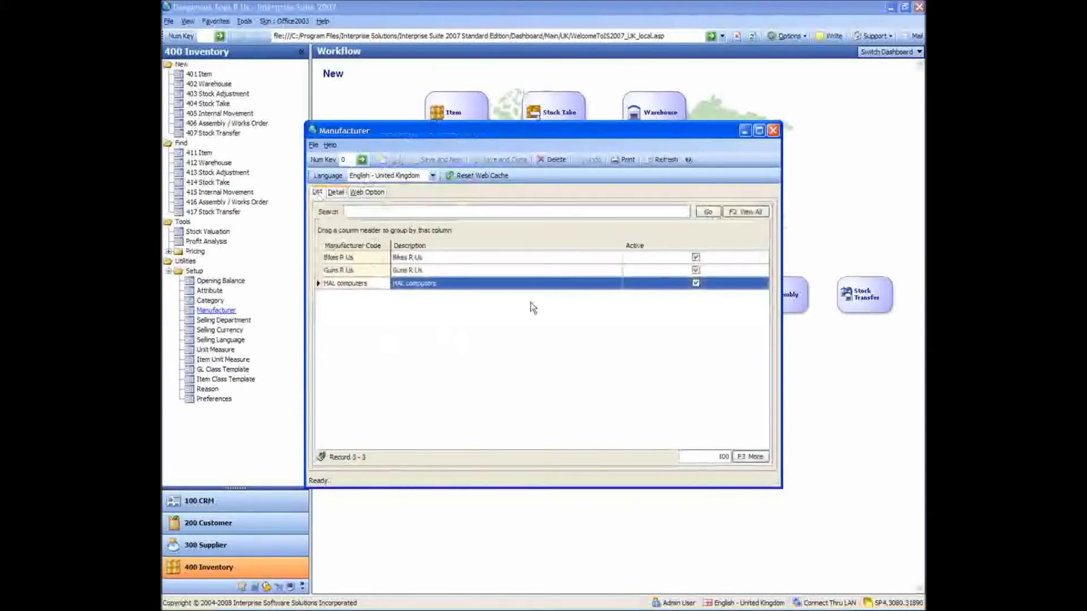
left_click(773, 131)
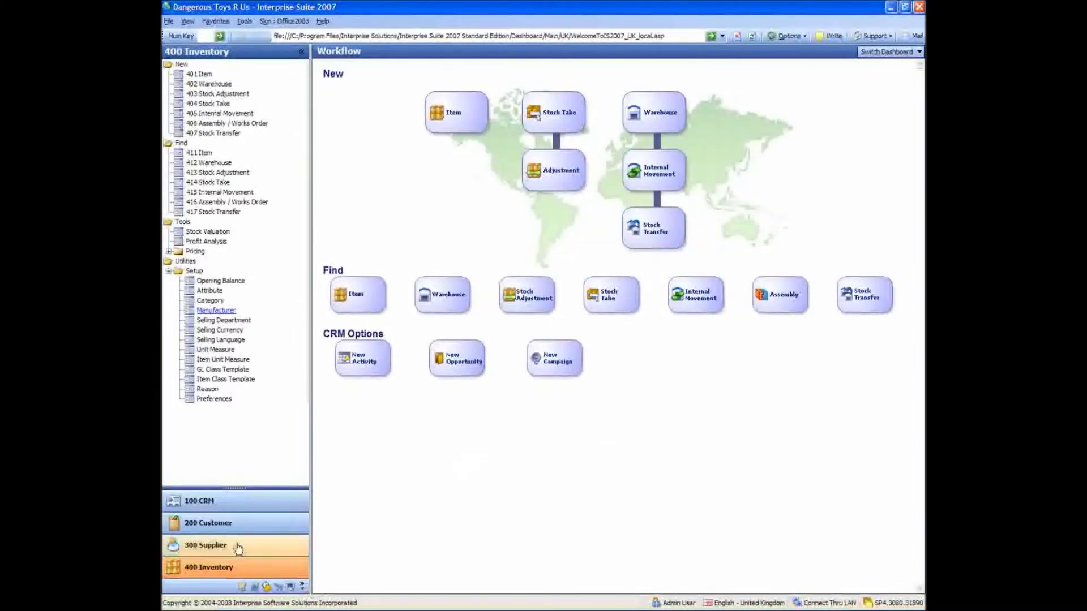
Step: Open the PHP Philippines Pesos currency in System Manager's Multi Currency setup, make it active, then save and close it
left_click(291, 588)
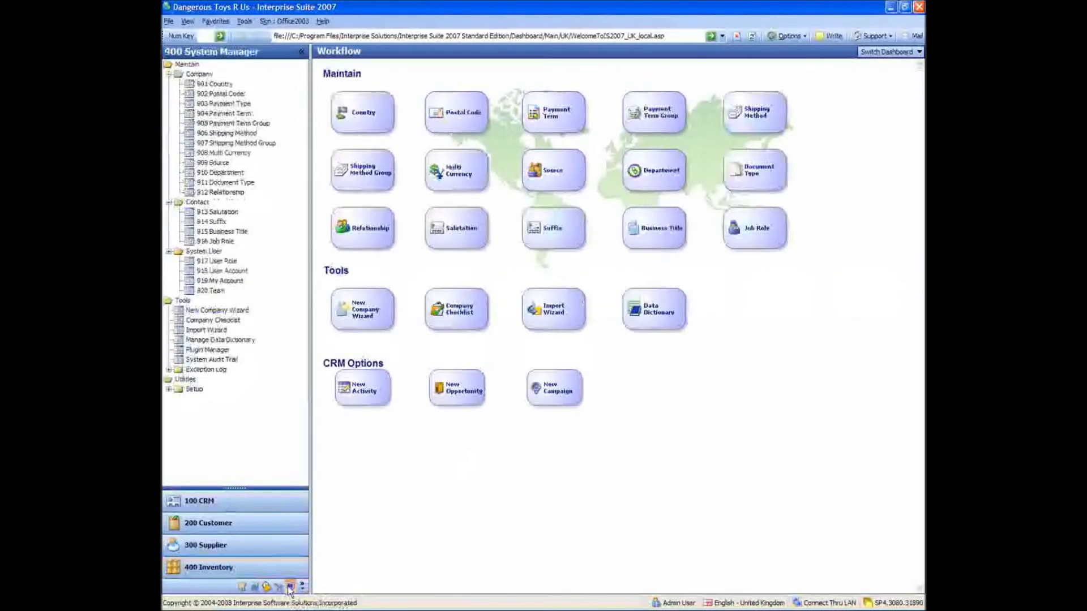
left_click(230, 153)
type("PHP")
key("Return")
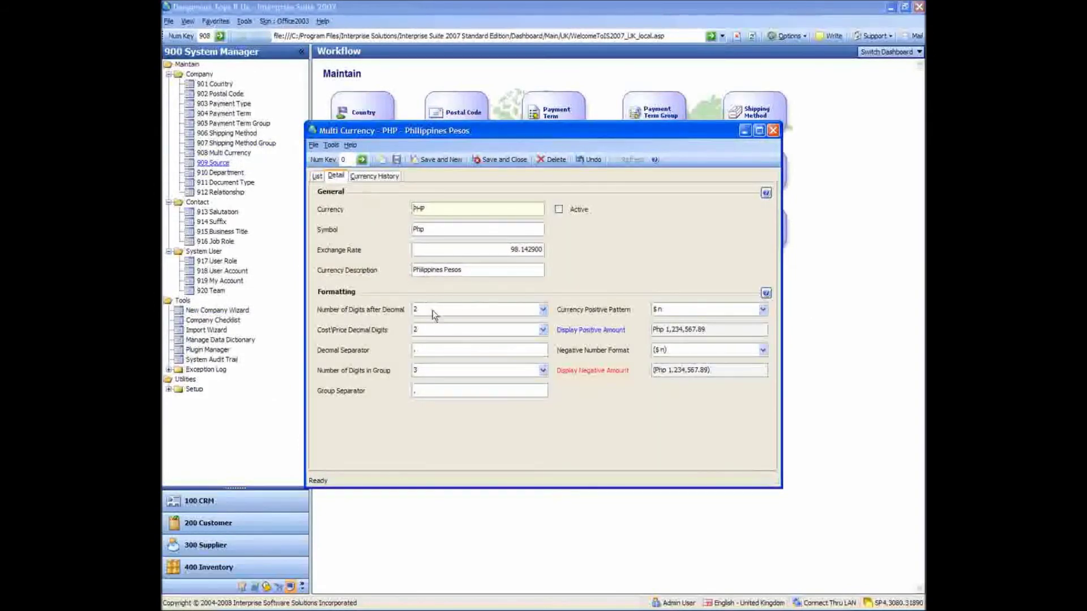
left_click(559, 210)
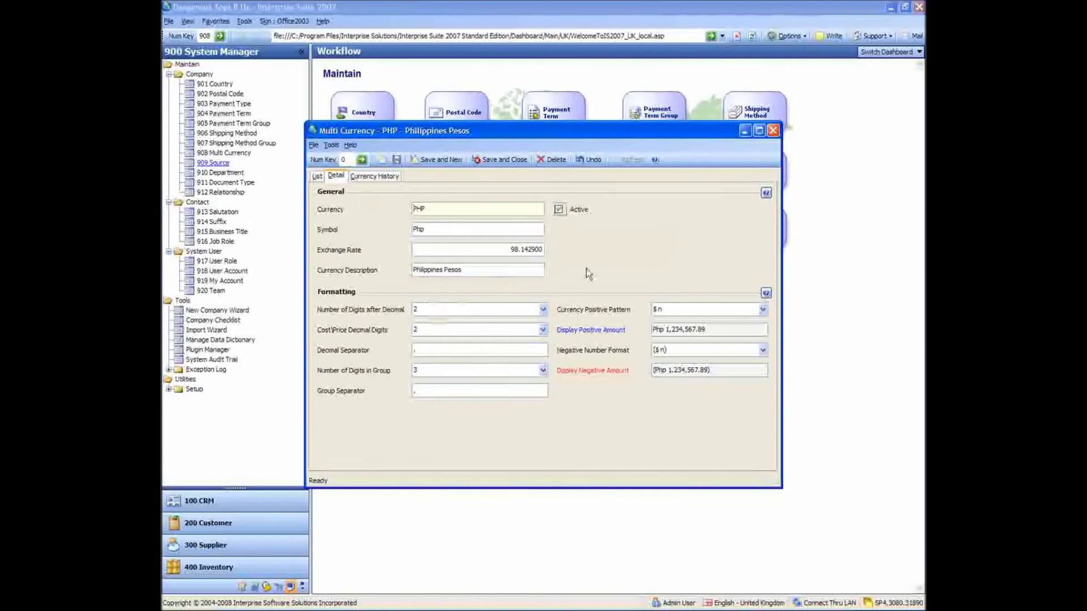
left_click(486, 161)
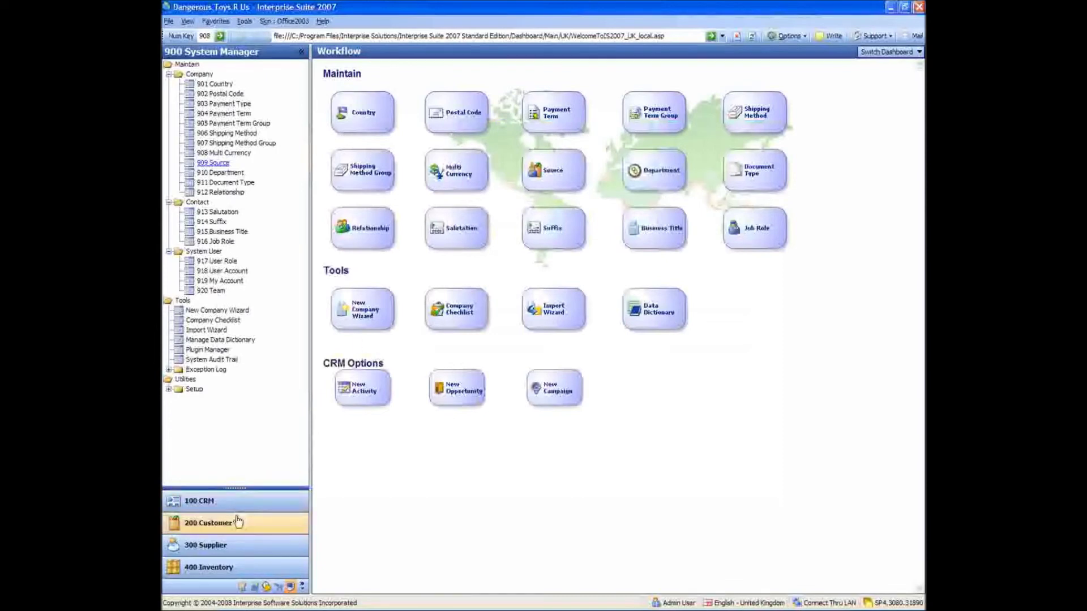
Step: Switch to the Inventory module, open the Selling Language setup to view the available languages, and close it
left_click(169, 390)
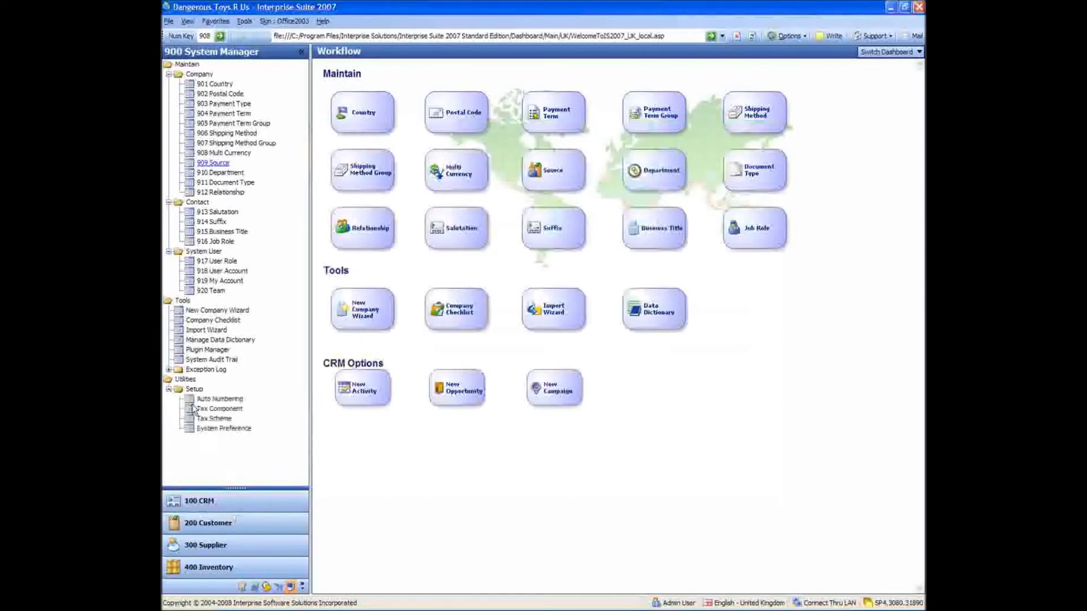
left_click(248, 573)
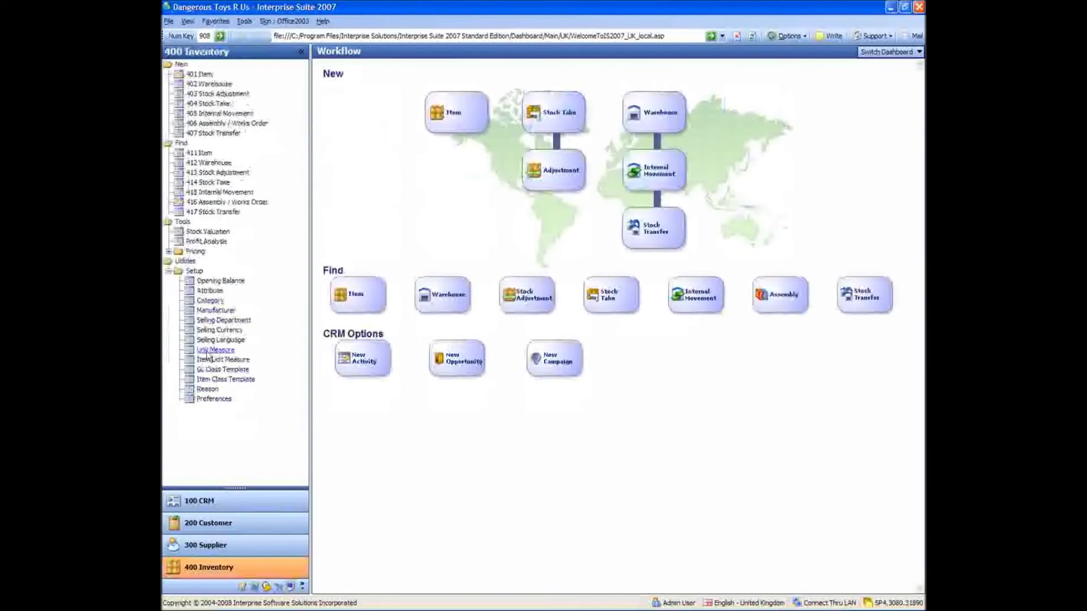
left_click(210, 341)
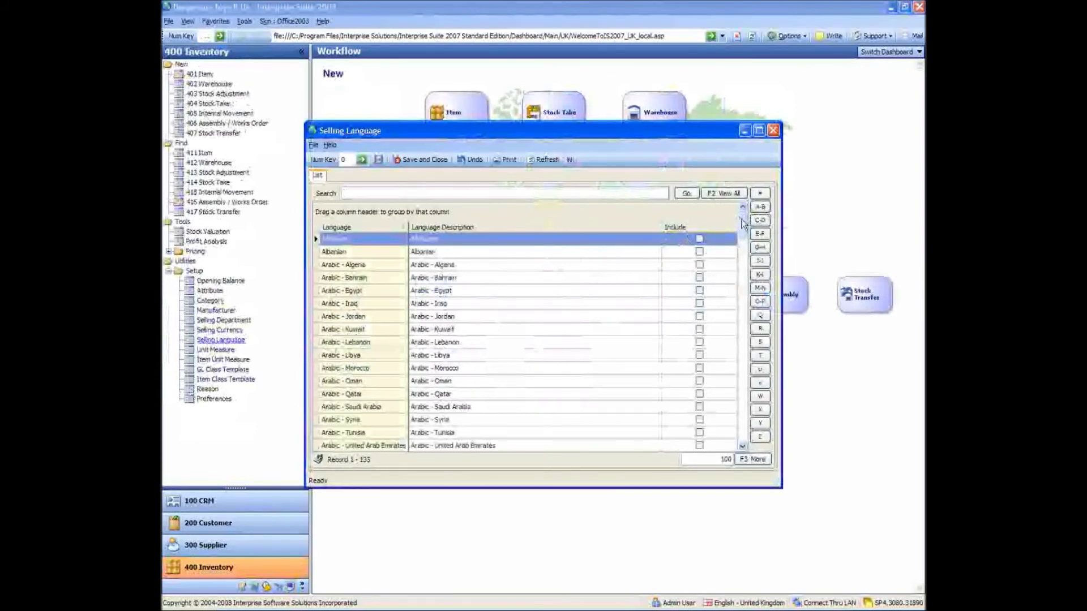
left_click(773, 131)
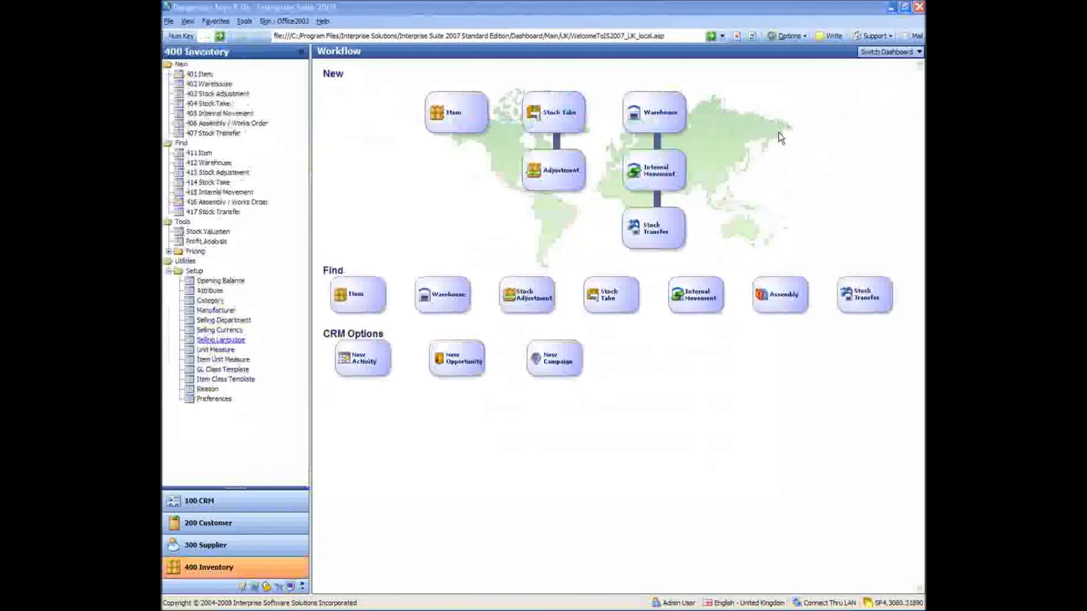
Step: Include the PHP Philippines Pesos in the Inventory module's Selling Currency setup, then save and close it
left_click(237, 331)
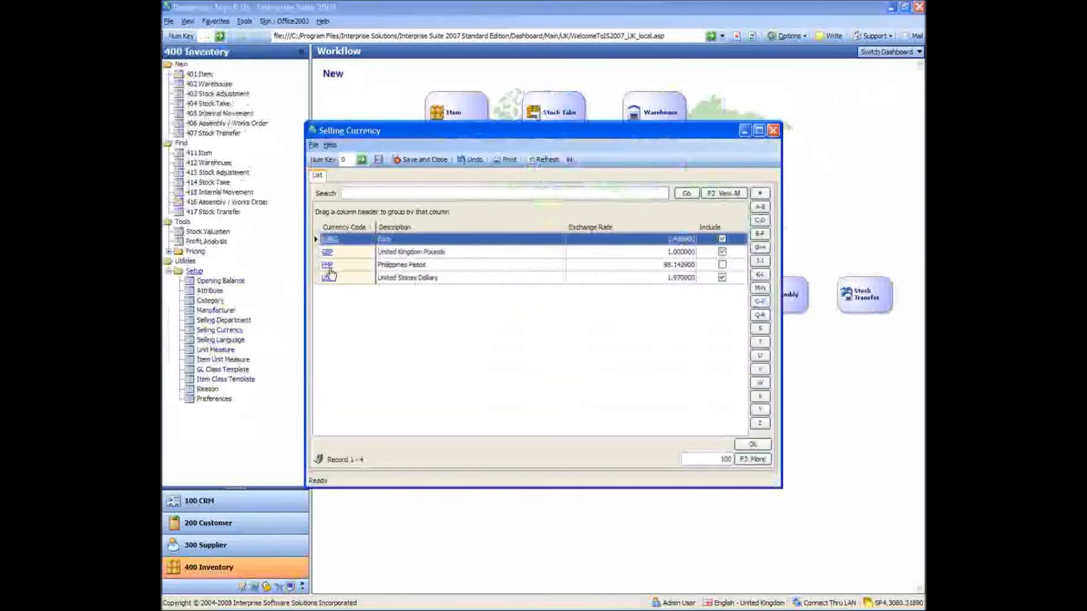
left_click(721, 264)
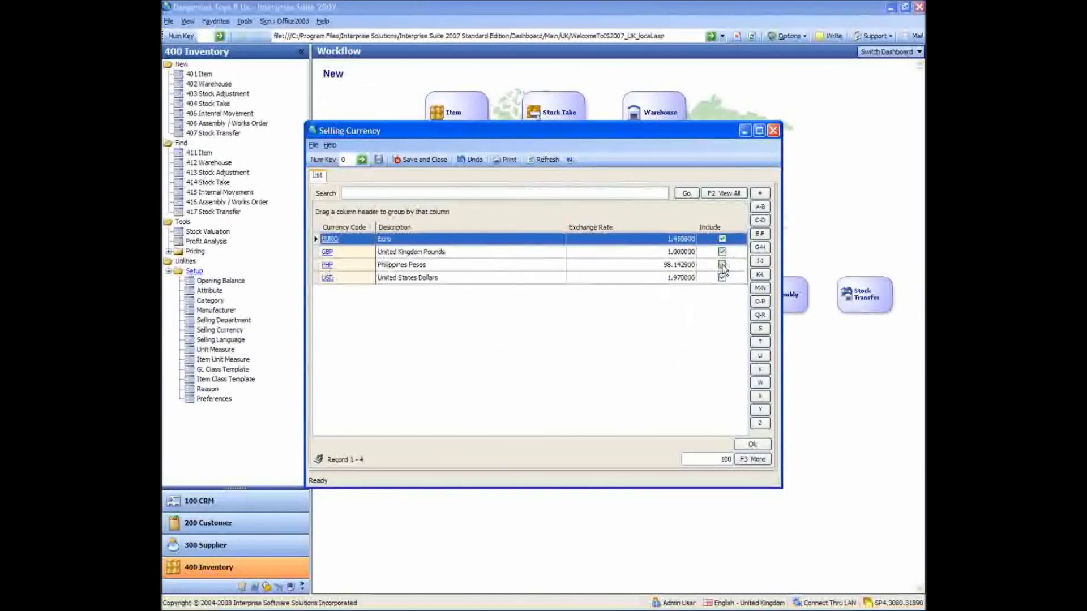
left_click(723, 266)
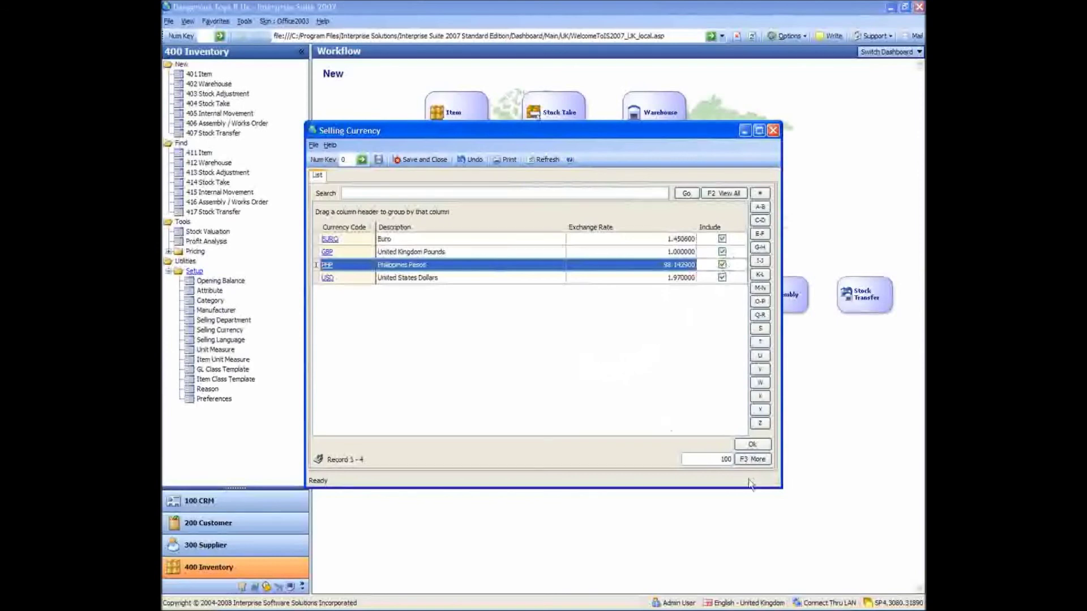
left_click(411, 159)
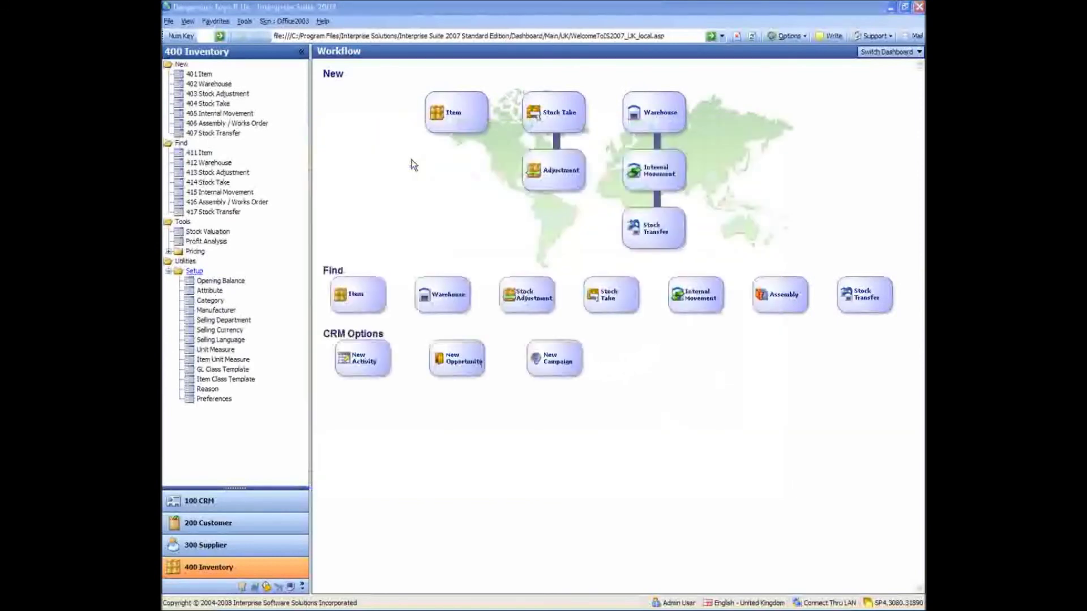